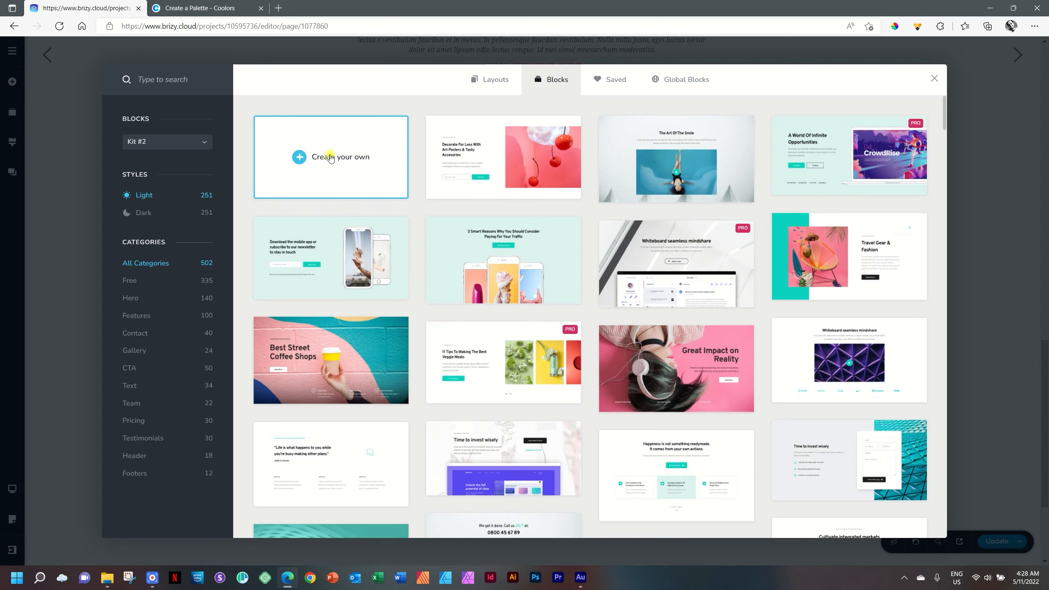
# Add four text elements stacked one below another in the first empty block under the red button section
pyautogui.moveTo(1038, 368); pyautogui.dragTo(1039, 430)
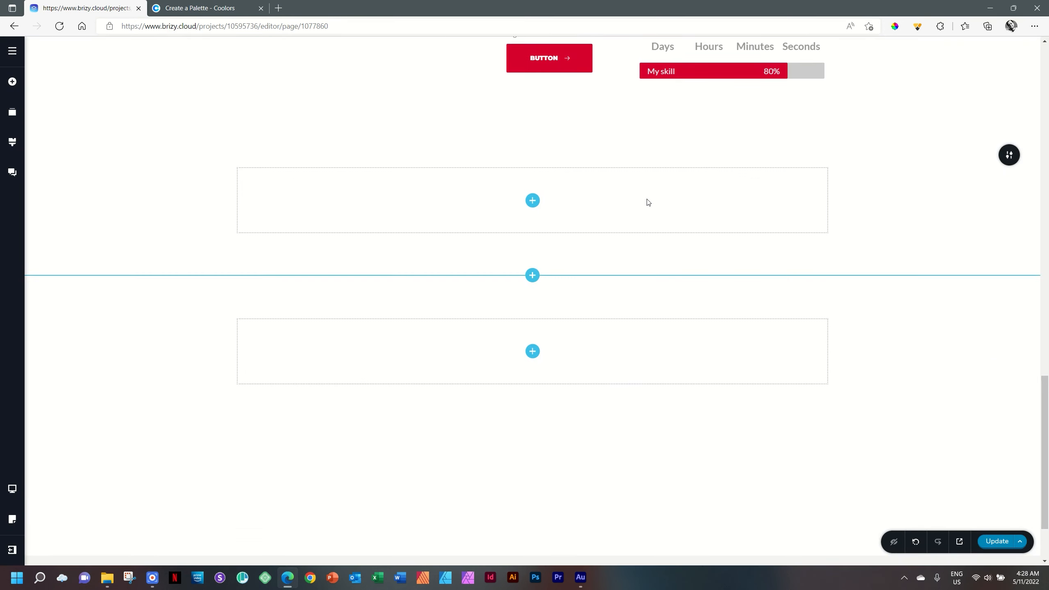
pyautogui.click(532, 201)
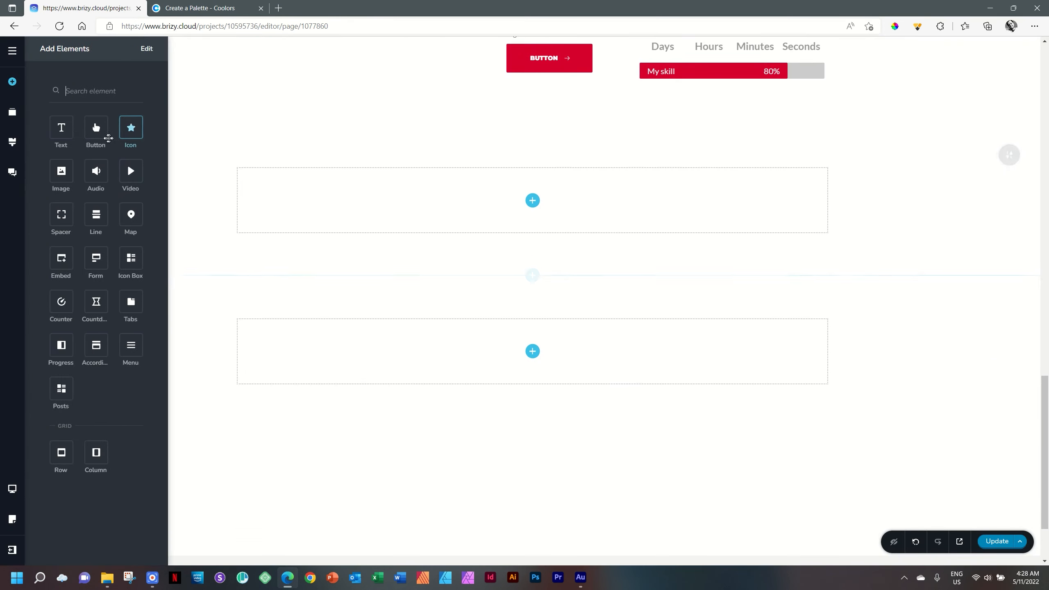
pyautogui.moveTo(61, 128); pyautogui.dragTo(540, 239)
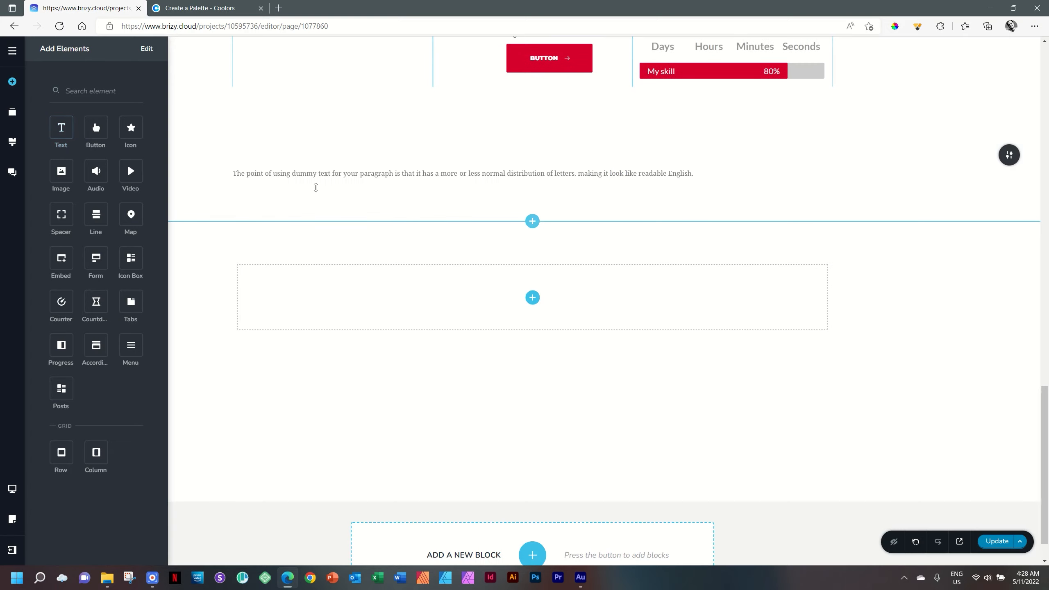
pyautogui.moveTo(52, 136); pyautogui.dragTo(253, 237)
pyautogui.moveTo(61, 128); pyautogui.dragTo(399, 258)
# Replace the first dummy paragraph with the text "Heading 1 _ Main Heading"
pyautogui.click(399, 174)
pyautogui.tripleClick(399, 174)
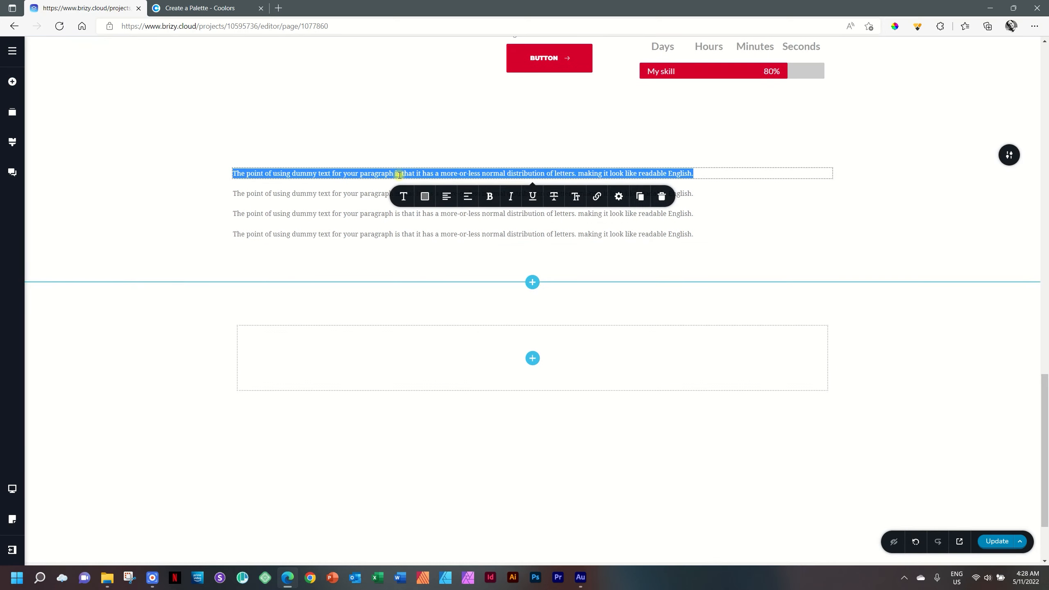
pyautogui.write('Heading')
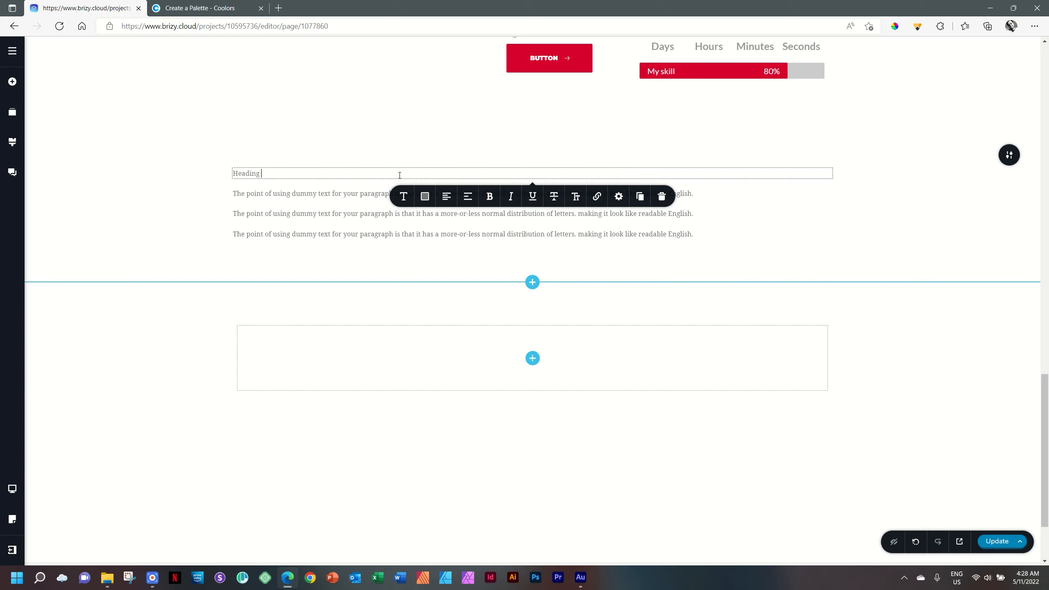
pyautogui.write(' 1 _ Main Heading')
# Replace the second dummy paragraph with the text "Heading 2 _ Another sort of Main Heading"
pyautogui.doubleClick(255, 193)
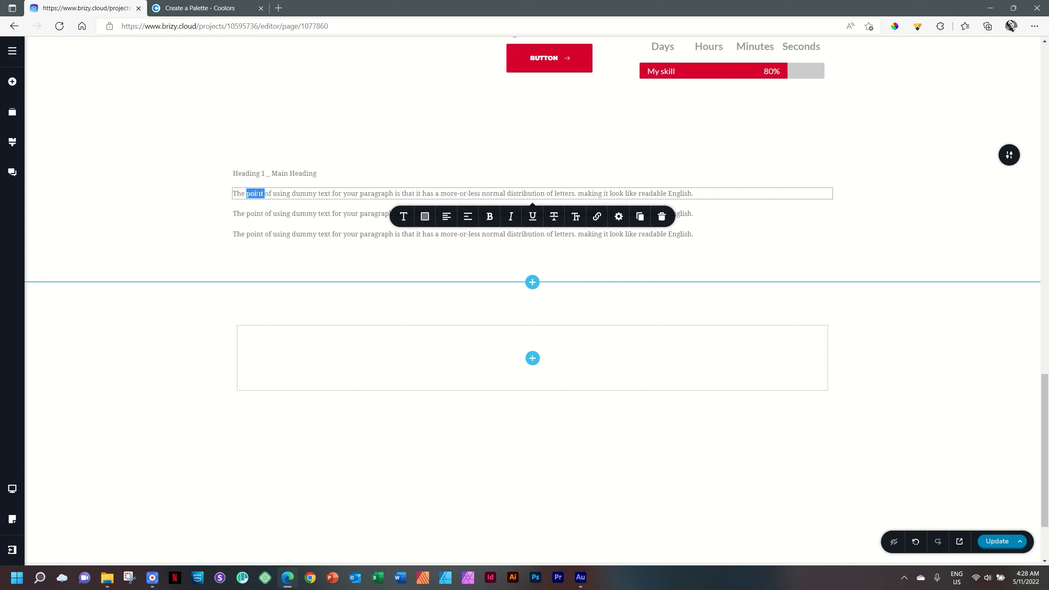
pyautogui.tripleClick(259, 193)
pyautogui.write('Heading')
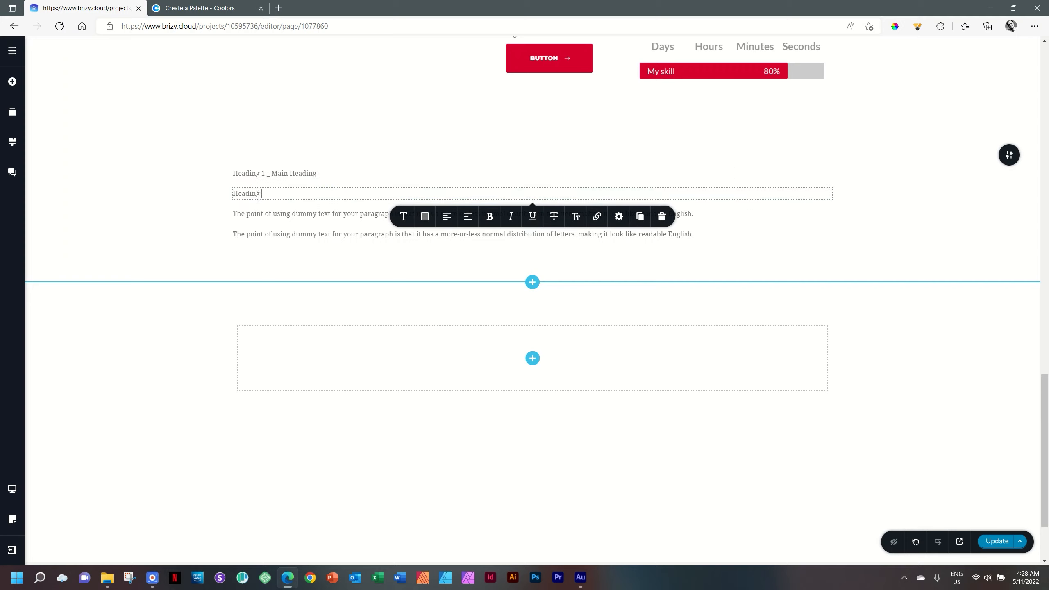
pyautogui.write(' 2 _ Another sort of Main Heading')
# Replace the third dummy paragraph with the text "Heading 3 _ Whatever it Takes"
pyautogui.tripleClick(276, 213)
pyautogui.write('Heading')
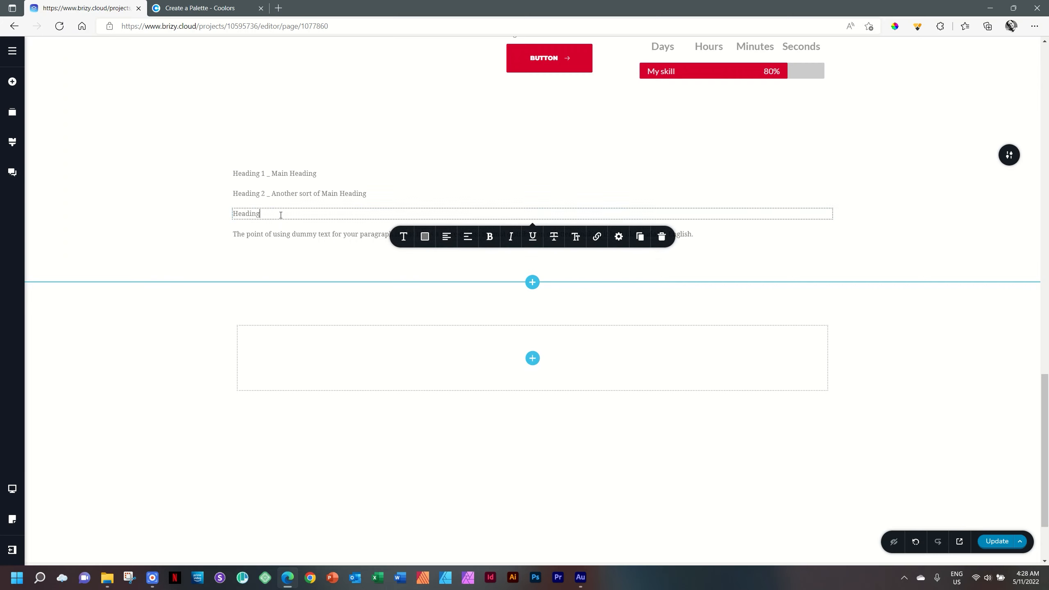
pyautogui.write(' 3 _ Whatever it Takes')
pyautogui.click(239, 239)
pyautogui.click(186, 241)
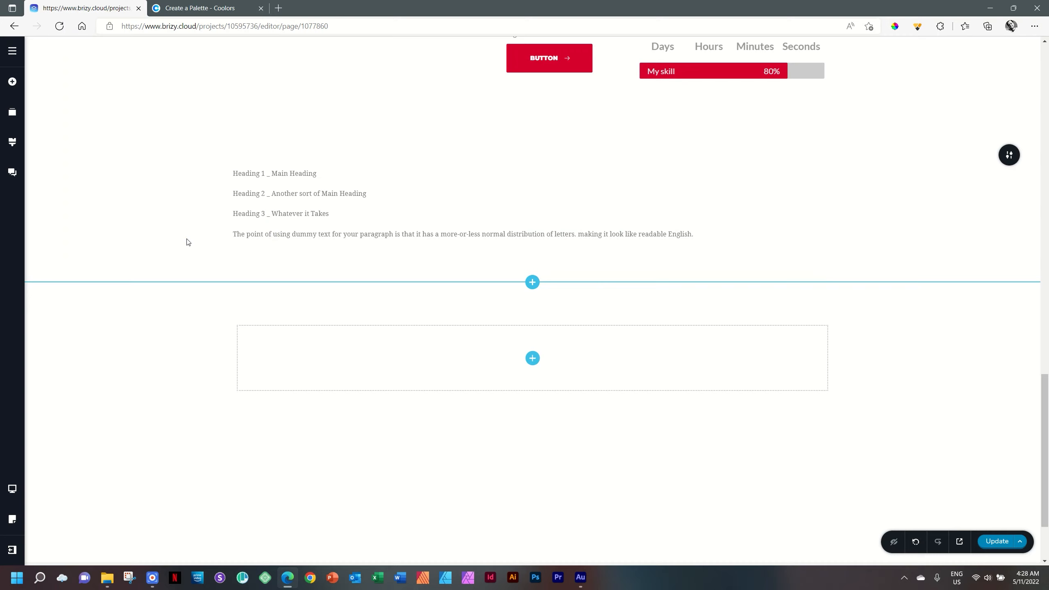
# Apply the Heading 1 typography style to the "Heading 1 _ Main Heading" text
pyautogui.click(287, 175)
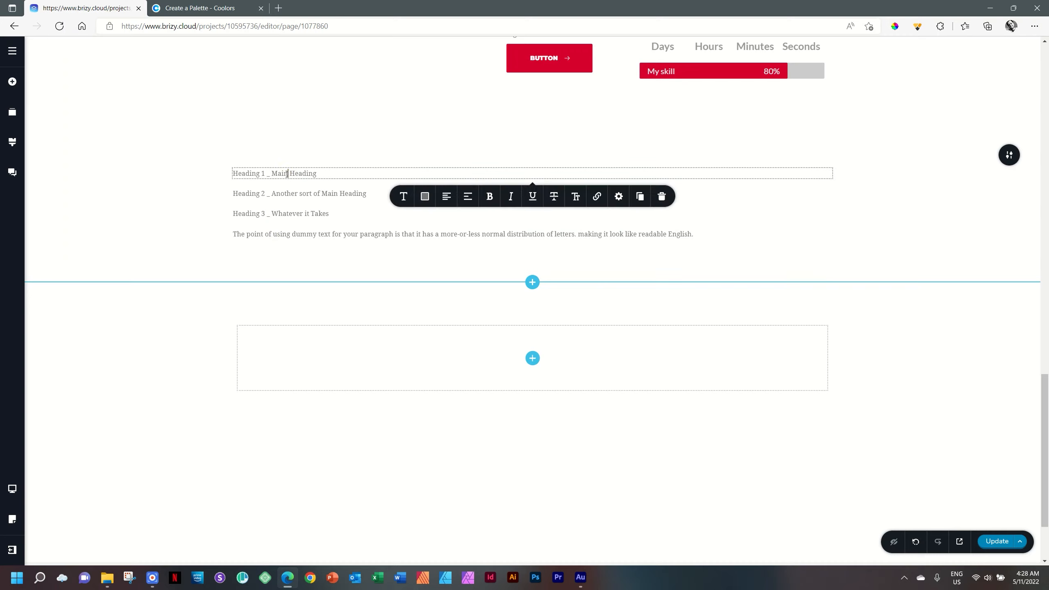
pyautogui.click(404, 197)
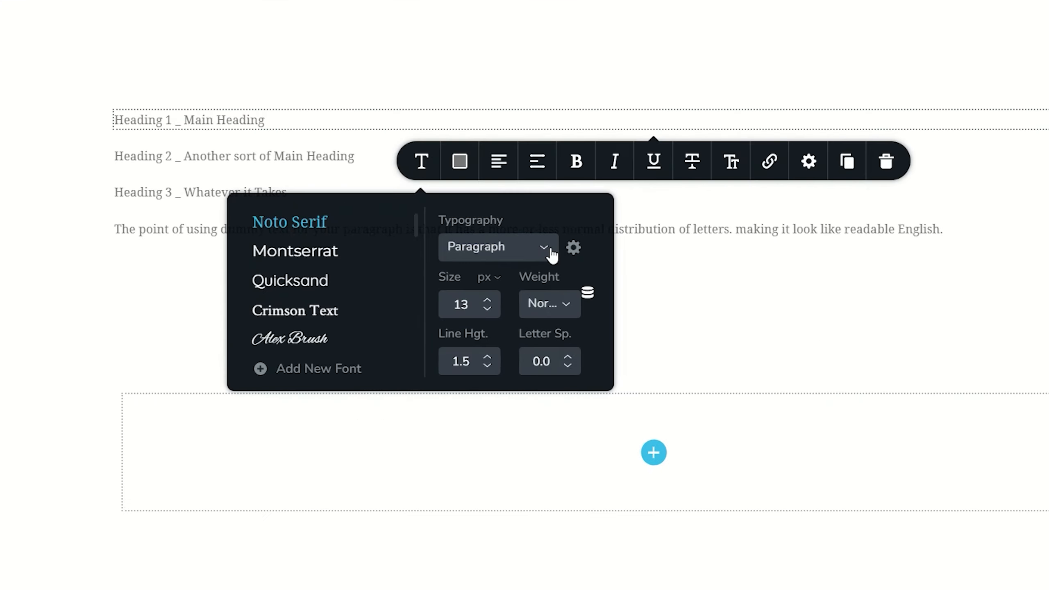
pyautogui.click(472, 245)
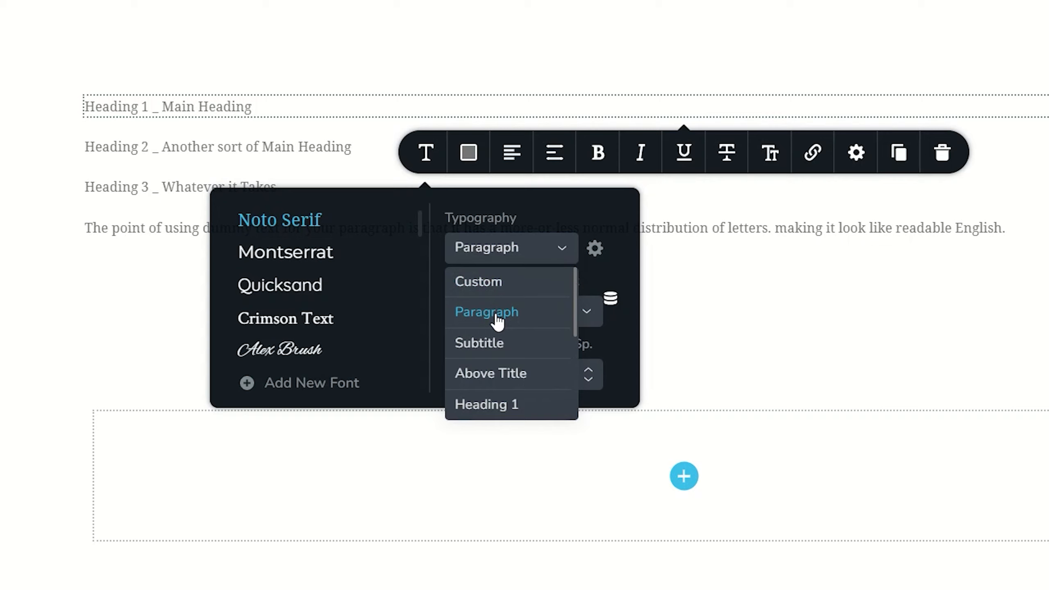
pyautogui.moveTo(574, 323); pyautogui.dragTo(572, 359)
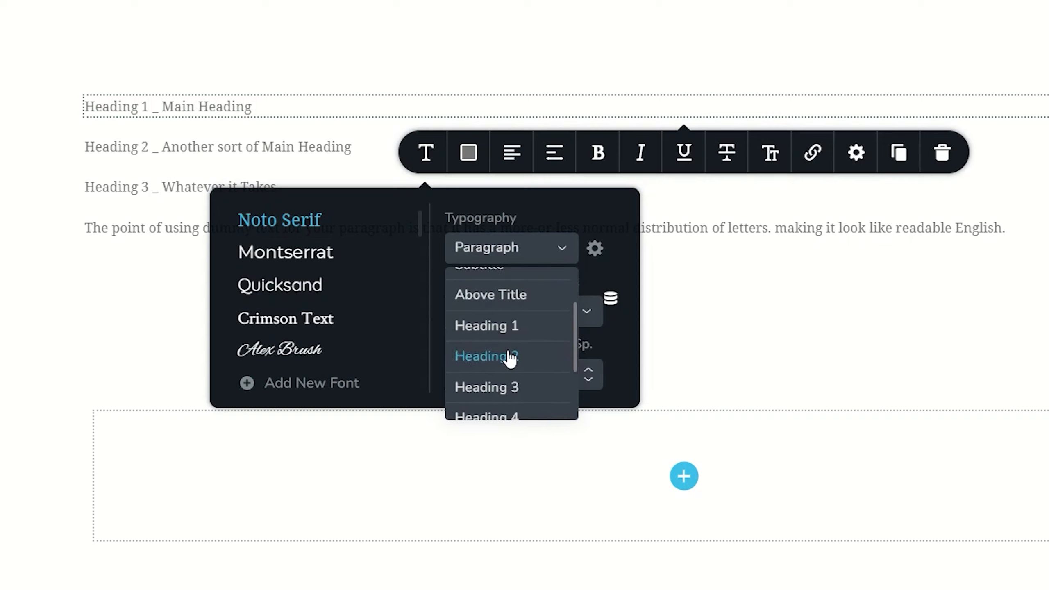
pyautogui.moveTo(575, 338); pyautogui.dragTo(576, 397)
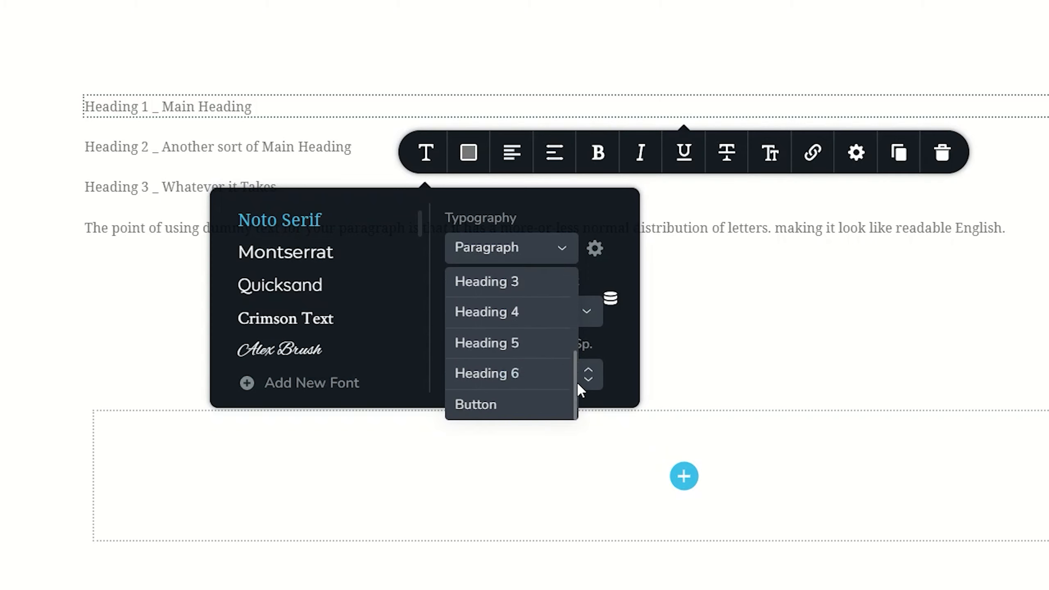
pyautogui.moveTo(575, 382); pyautogui.dragTo(580, 327)
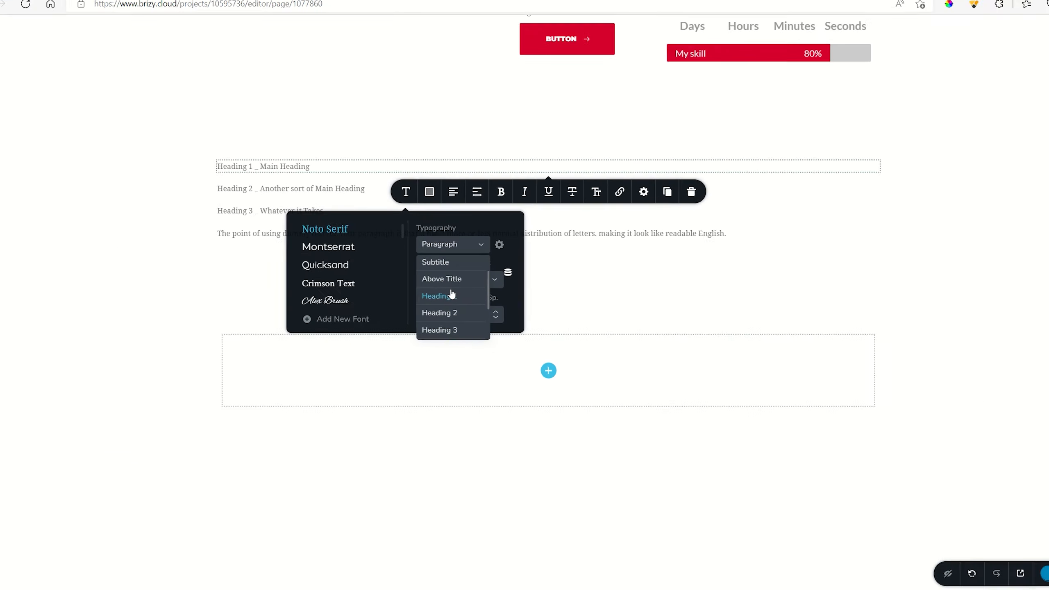
pyautogui.click(452, 294)
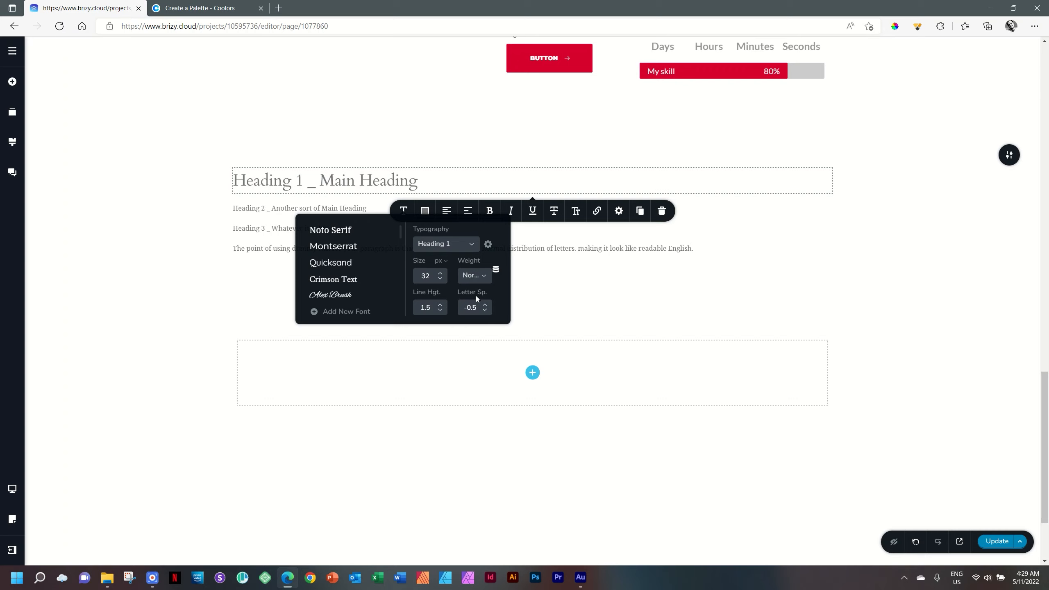
# Apply the Heading 2 typography style to the "Heading 2 _ Another sort of Main Heading" text
pyautogui.click(288, 210)
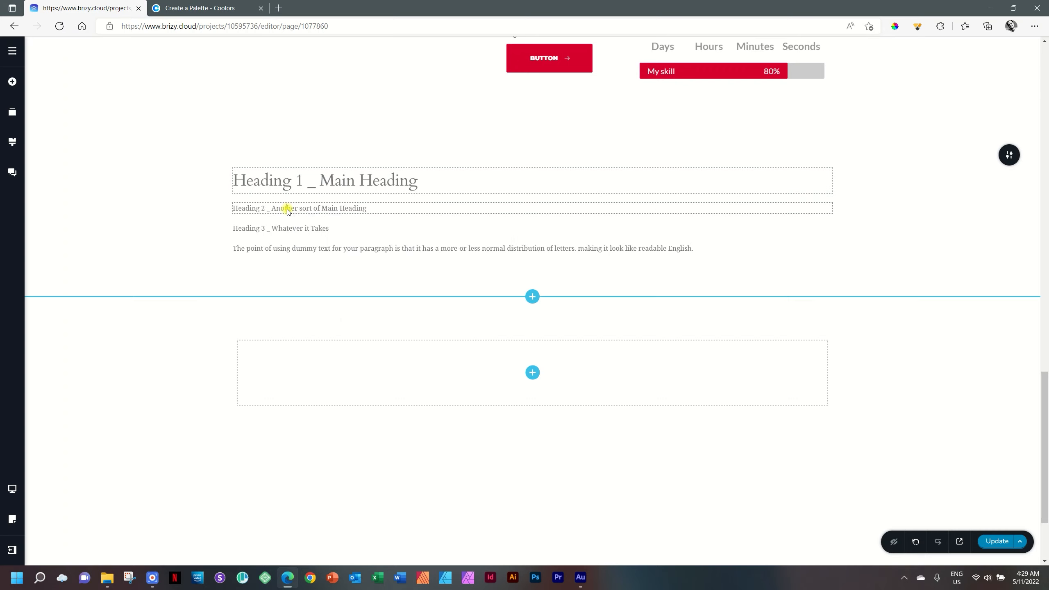
pyautogui.click(404, 233)
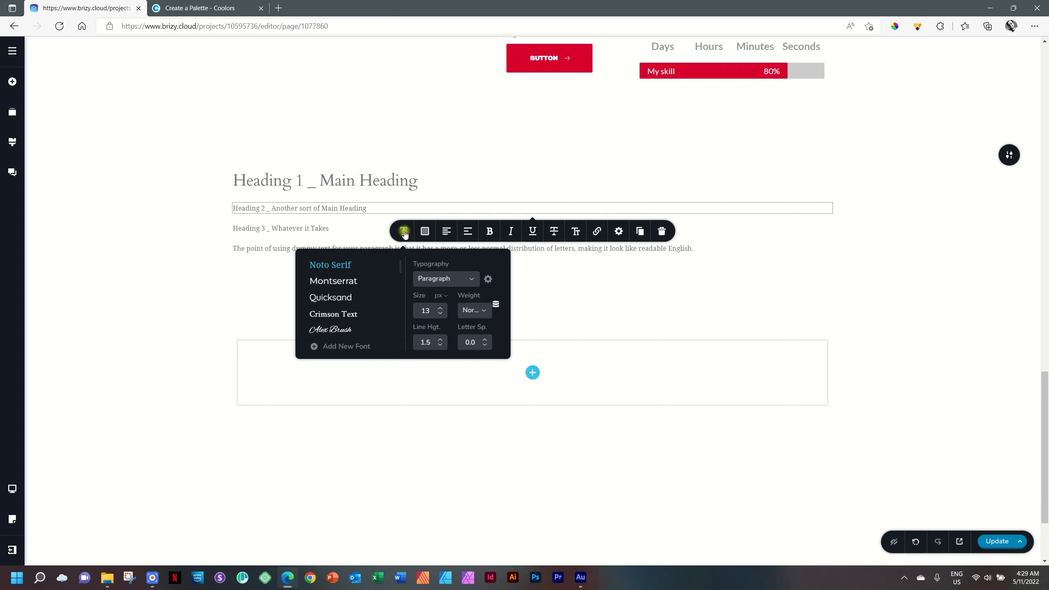
pyautogui.click(434, 278)
pyautogui.moveTo(479, 314); pyautogui.dragTo(479, 341)
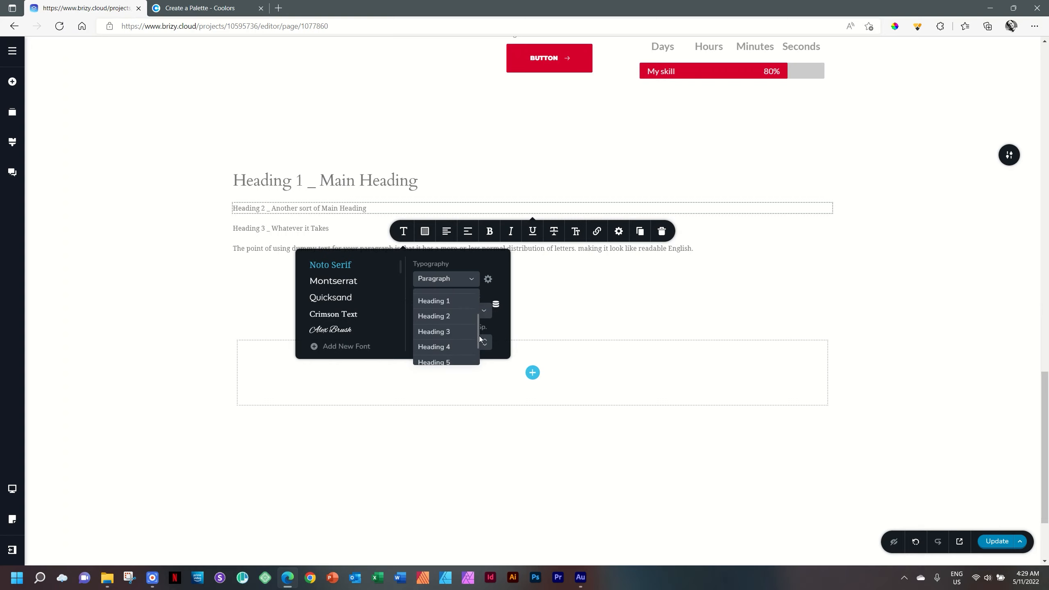
pyautogui.click(443, 322)
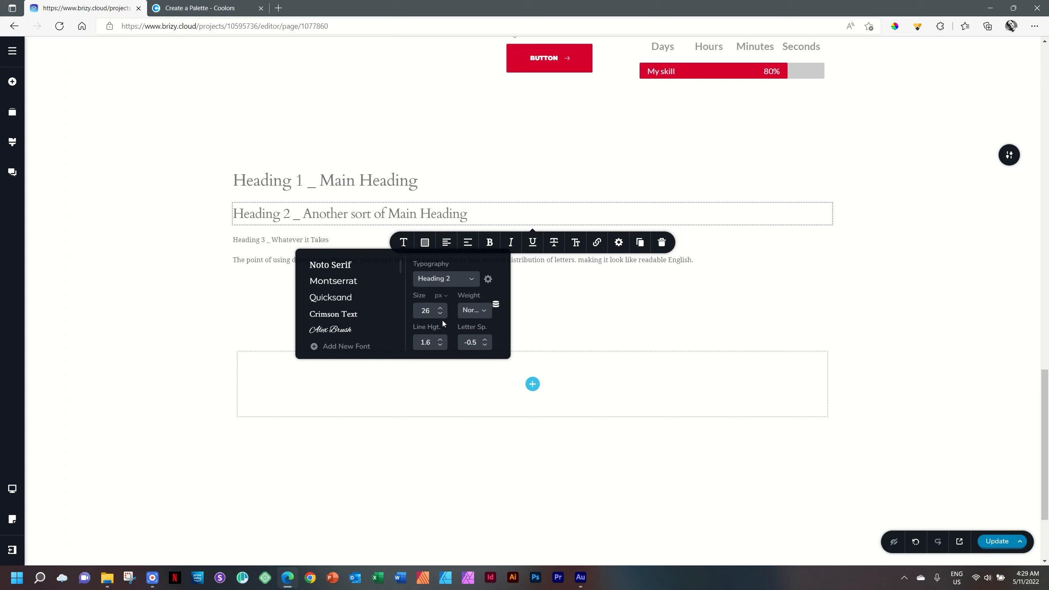
# Apply the Heading 3 typography style to the "Heading 3 _ Whatever it Takes" text
pyautogui.click(281, 246)
pyautogui.click(404, 216)
pyautogui.click(476, 151)
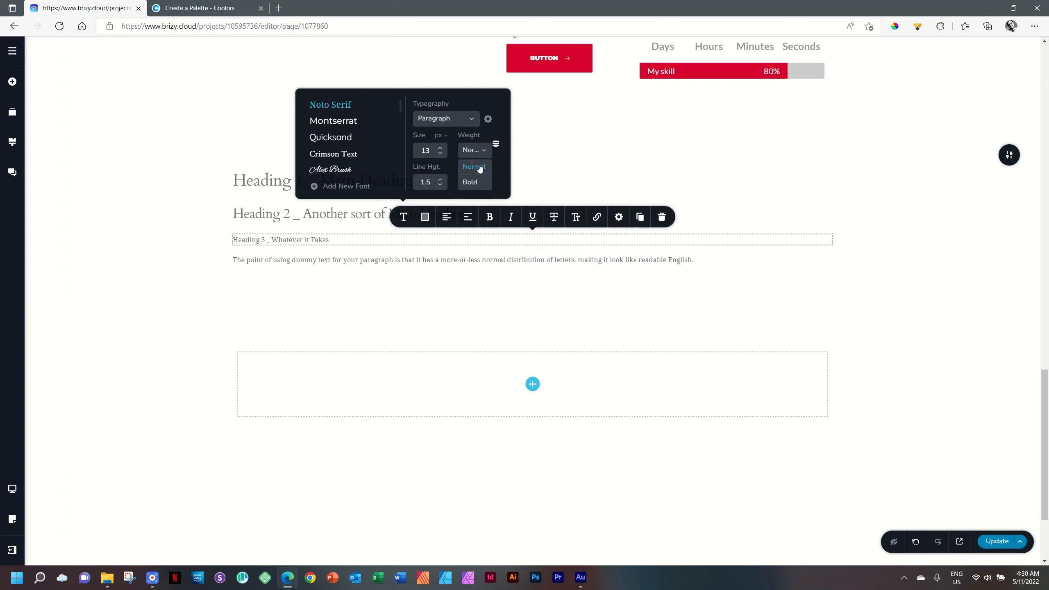
pyautogui.click(477, 149)
pyautogui.click(469, 119)
pyautogui.scroll(-3, 477, 165)
pyautogui.click(453, 175)
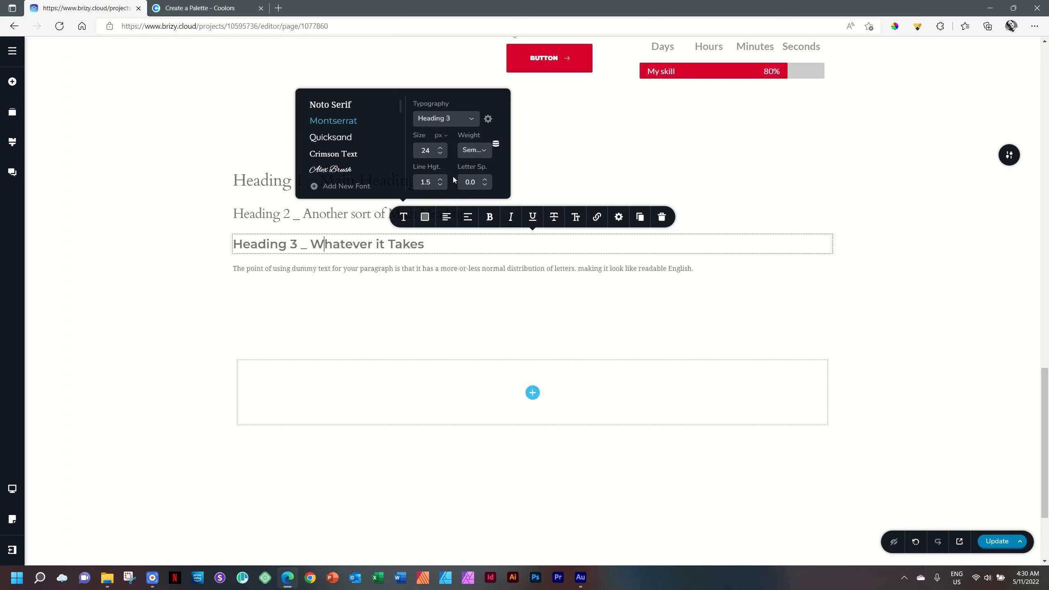
pyautogui.click(822, 208)
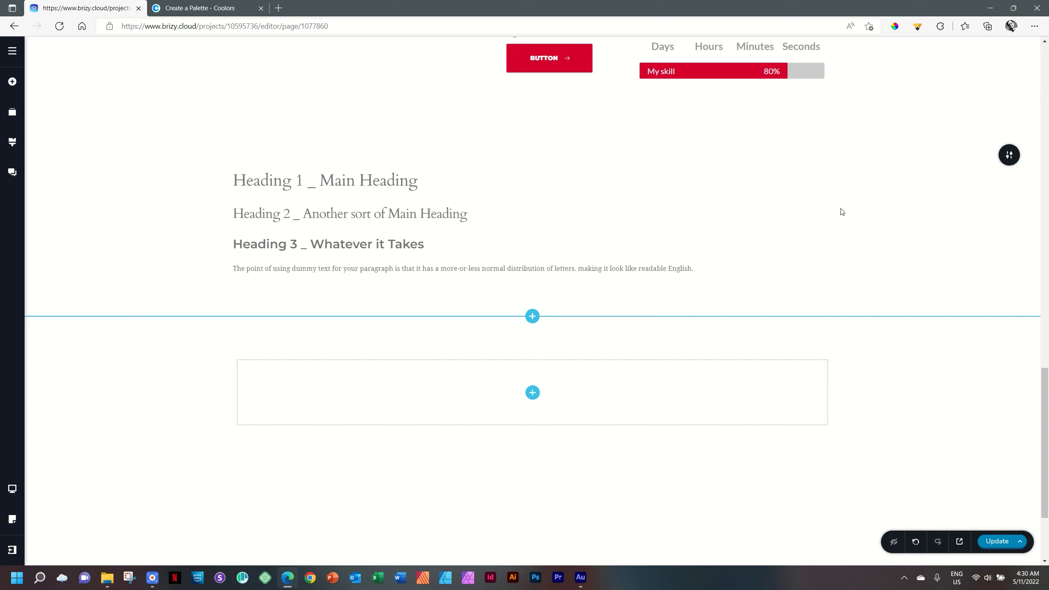
# Review the main heading's typography settings and the text styles defined in the ThePractice global style
pyautogui.click(375, 189)
pyautogui.click(404, 211)
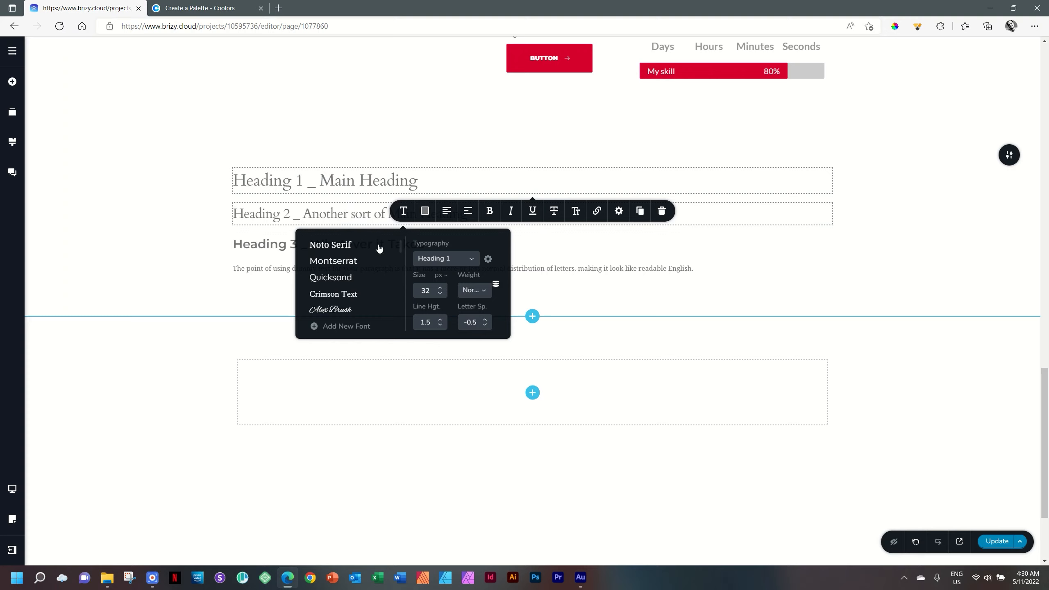
pyautogui.click(617, 258)
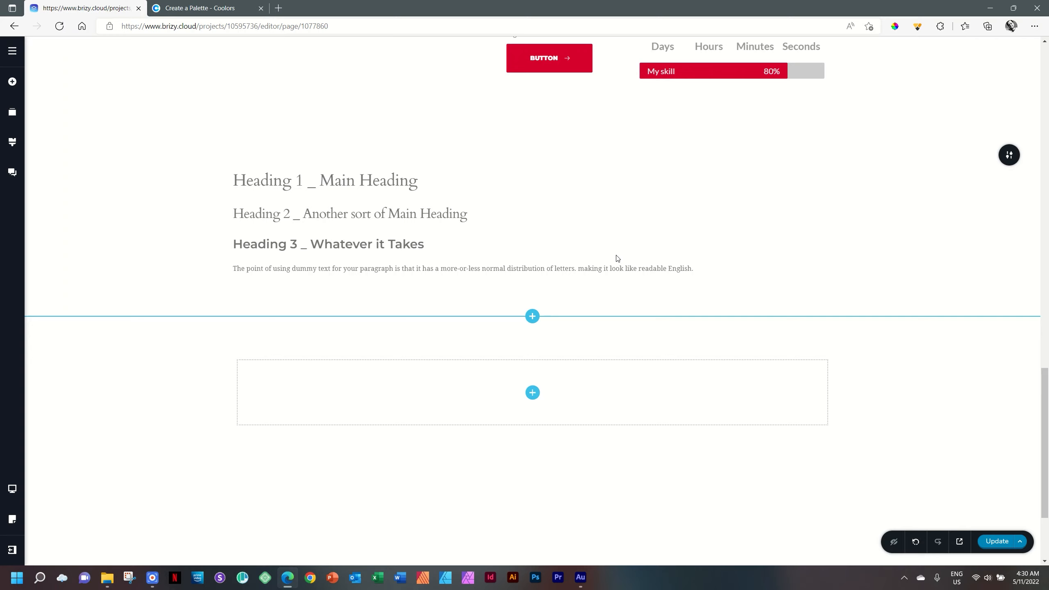
pyautogui.click(16, 145)
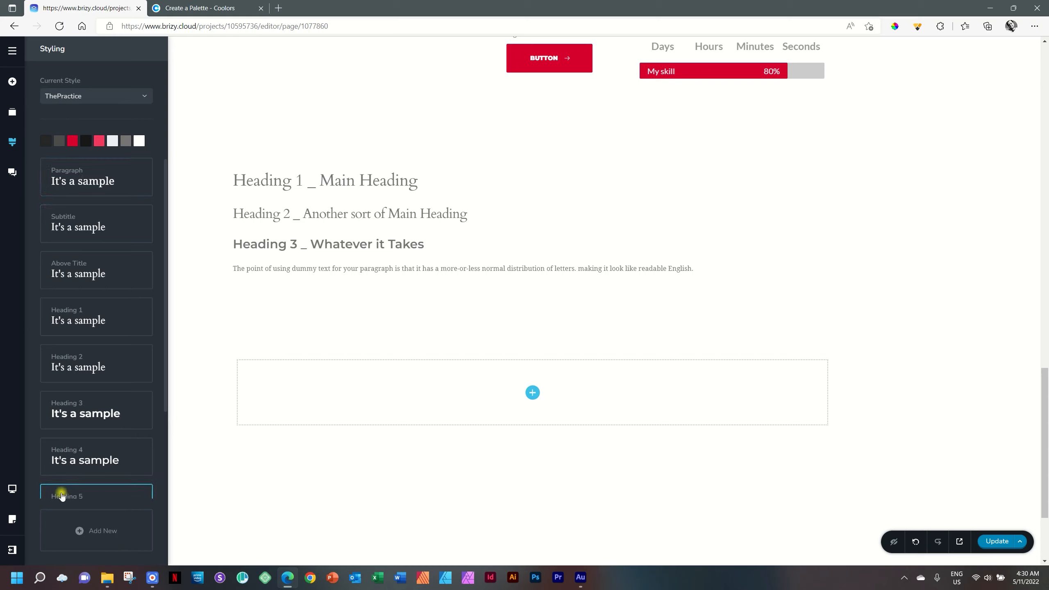
pyautogui.scroll(-3, 88, 345)
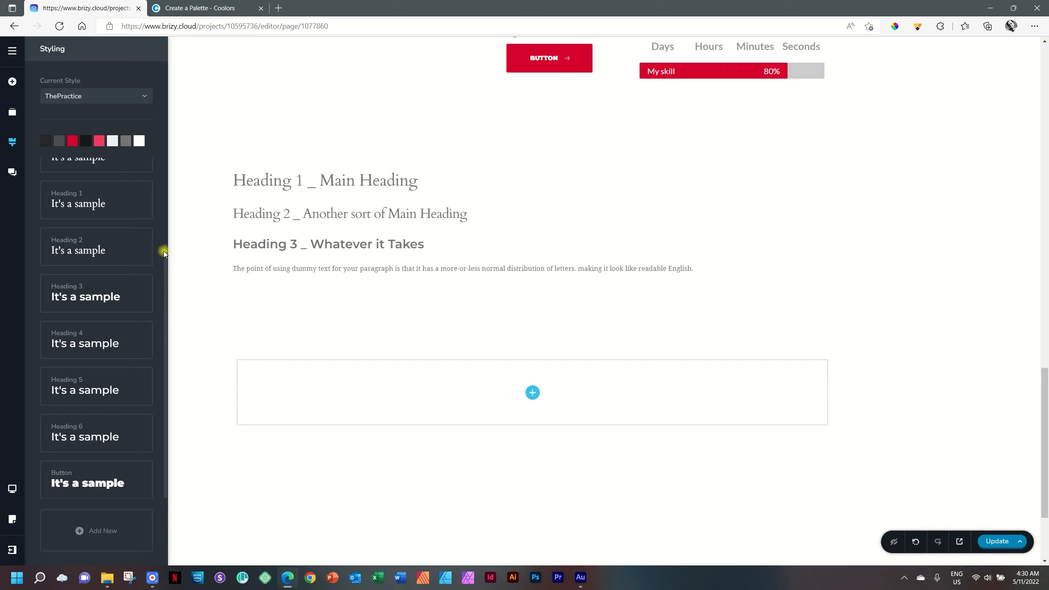
pyautogui.moveTo(164, 251); pyautogui.dragTo(160, 173)
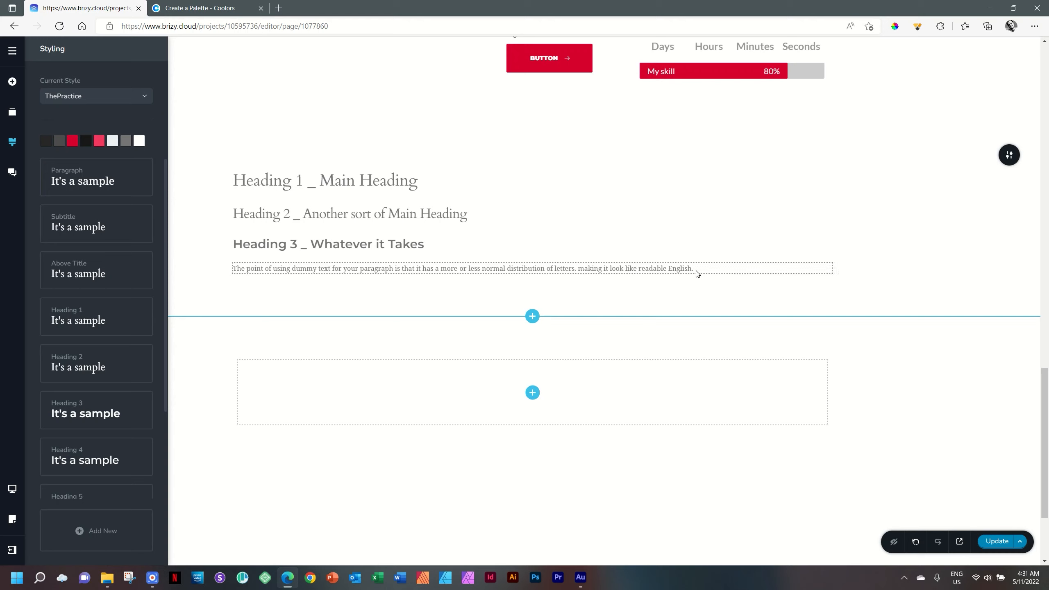
# Add another text element below the dummy paragraph and check the typography styles available for it
pyautogui.click(13, 82)
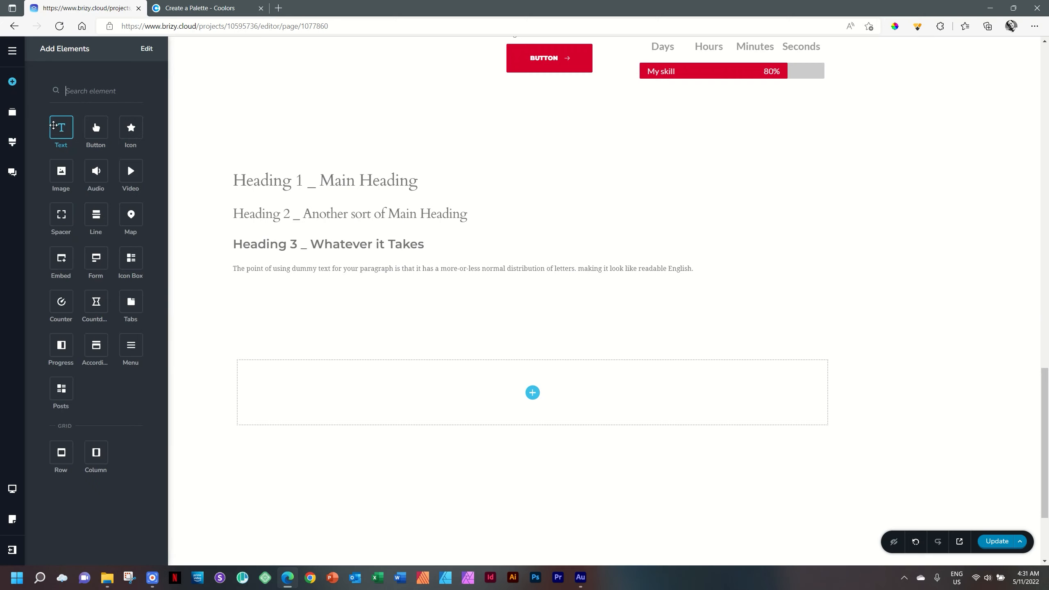
pyautogui.moveTo(95, 161); pyautogui.dragTo(251, 316)
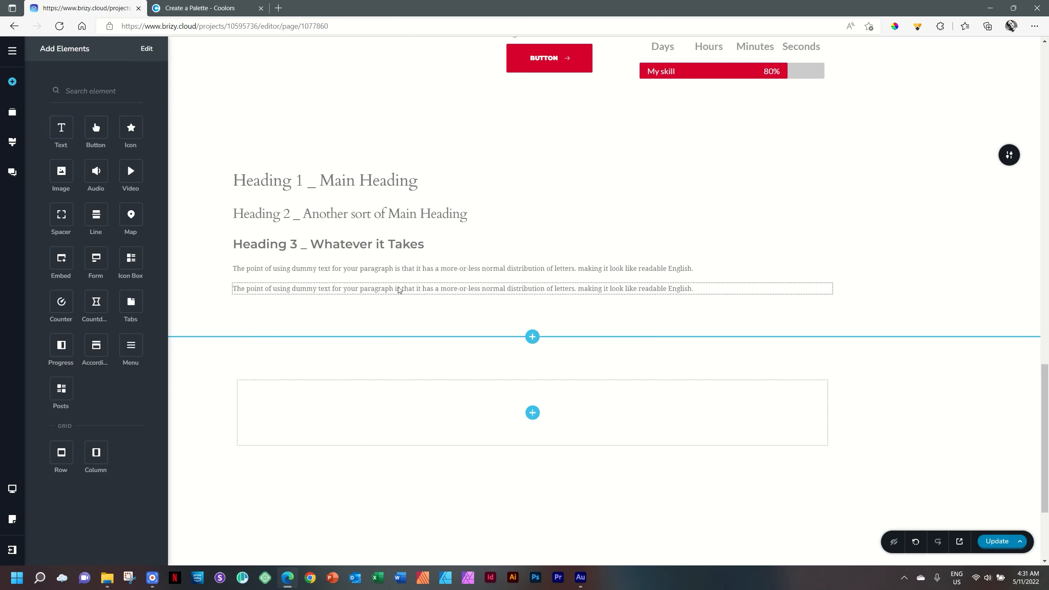
pyautogui.click(544, 290)
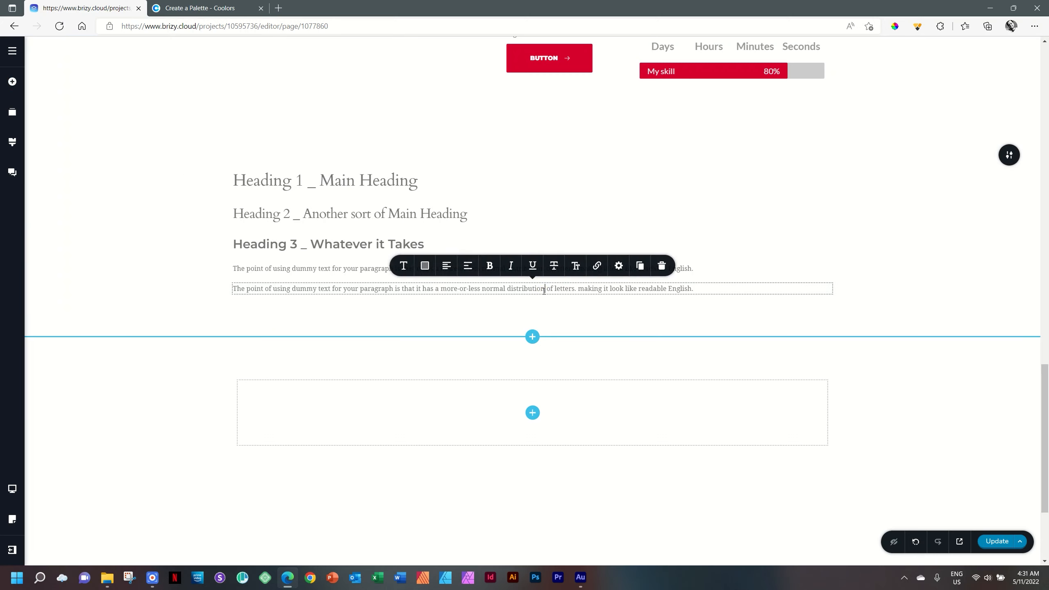
pyautogui.click(403, 266)
pyautogui.click(461, 170)
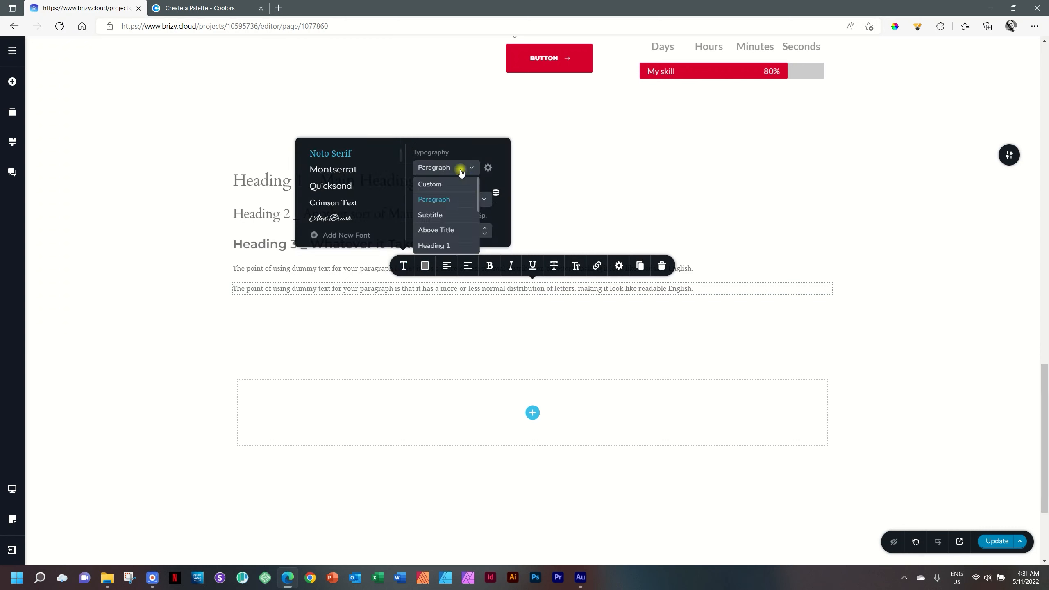
pyautogui.moveTo(477, 192)
pyautogui.mouseDown()
pyautogui.moveTo(475, 240)
pyautogui.moveTo(475, 186)
pyautogui.mouseUp()
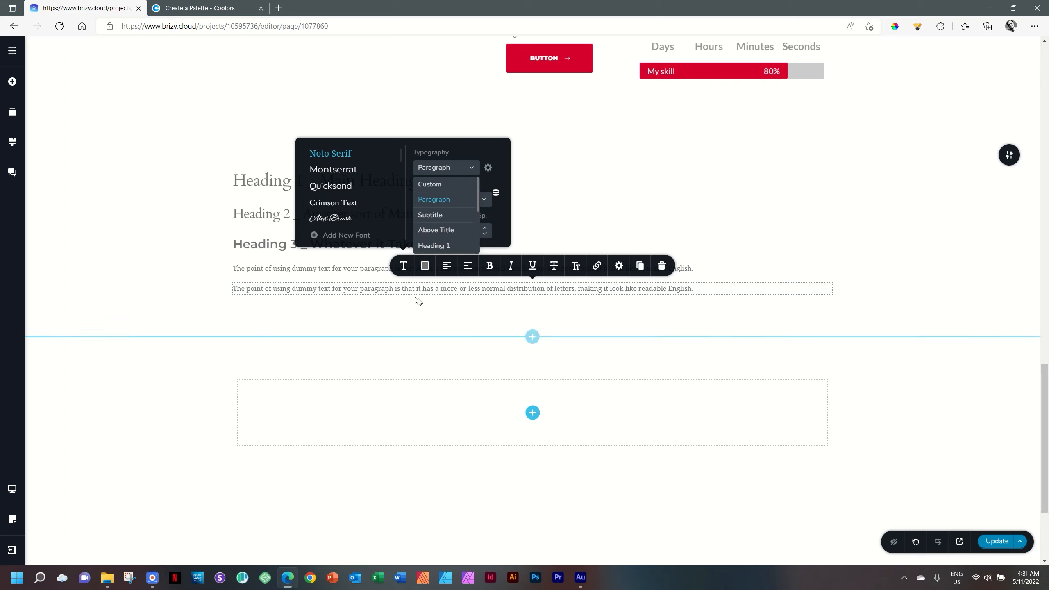
pyautogui.click(532, 291)
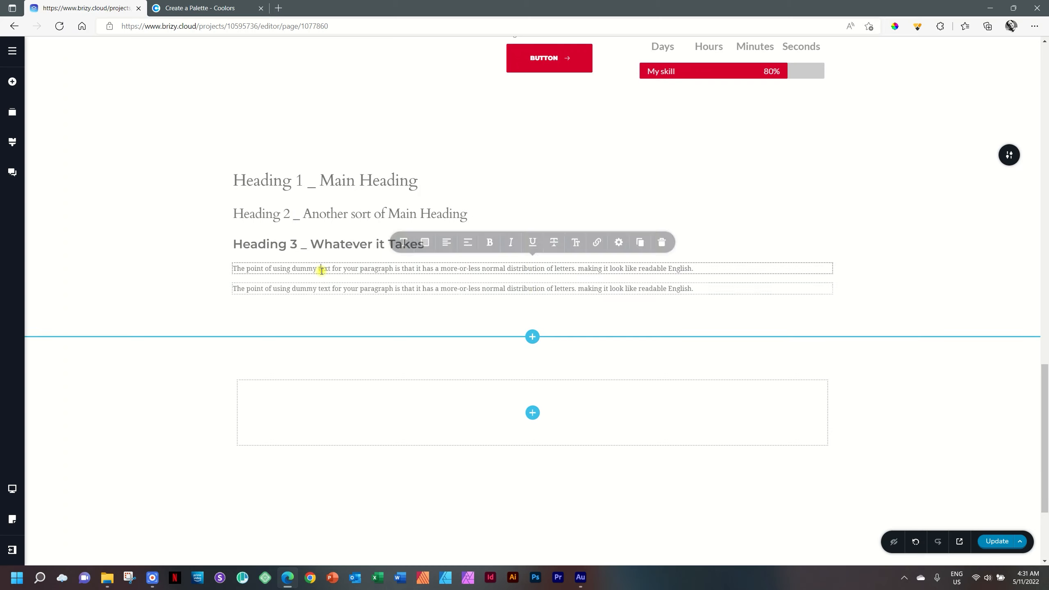
# Set the global Paragraph style to Montserrat, size 16 px, with a line height of 1.6
pyautogui.click(13, 143)
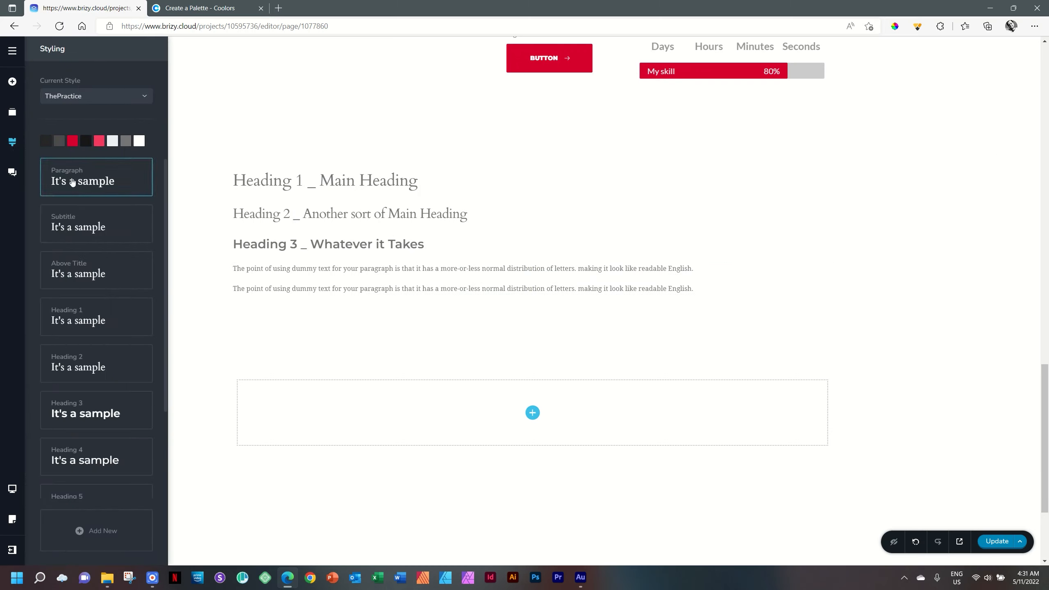
pyautogui.click(92, 181)
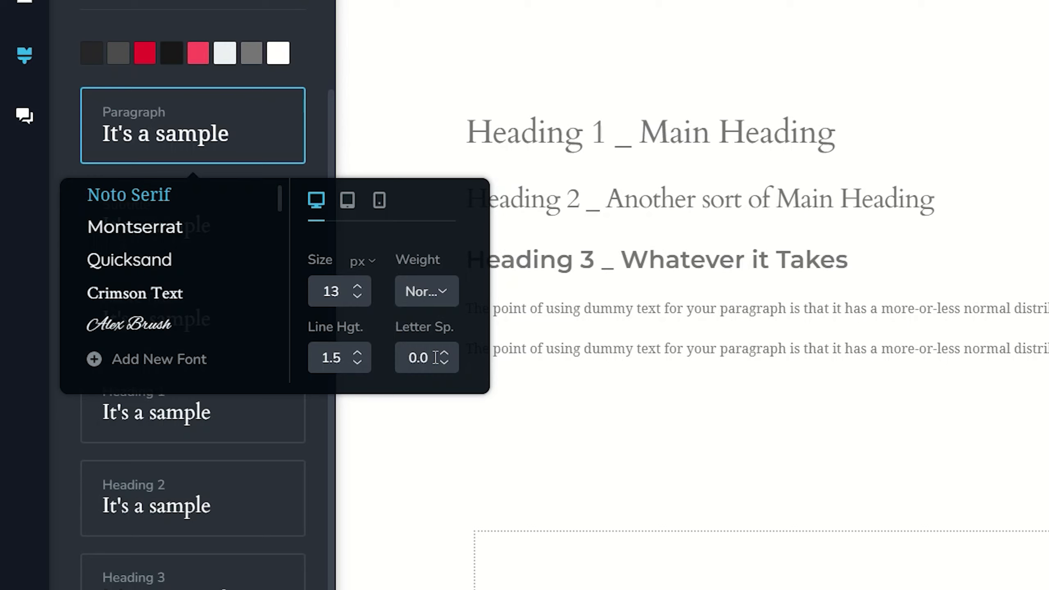
pyautogui.click(150, 239)
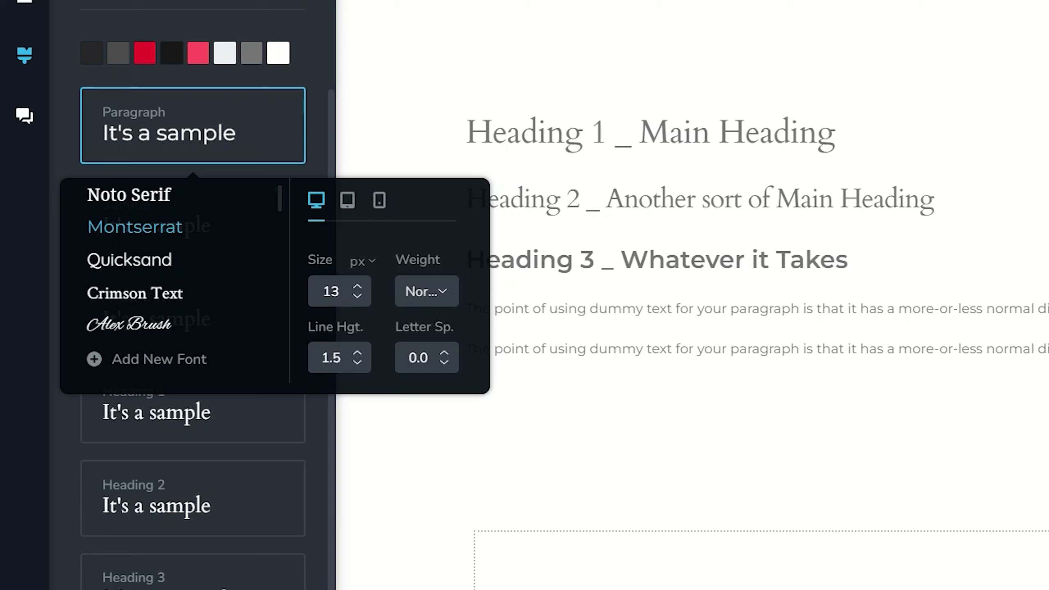
pyautogui.click(358, 290)
pyautogui.click(358, 289)
pyautogui.click(359, 289)
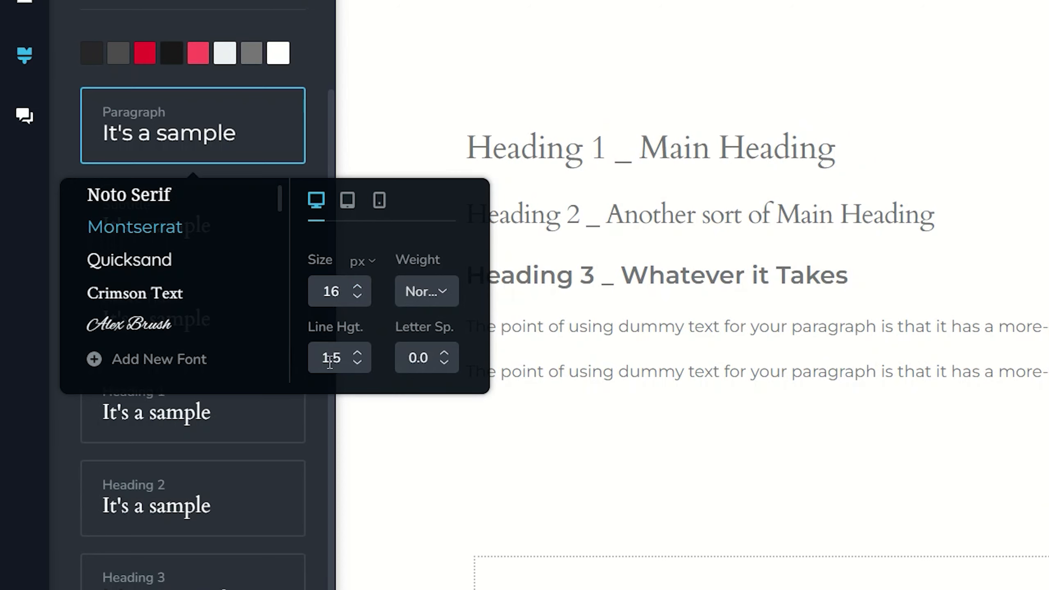
pyautogui.click(358, 355)
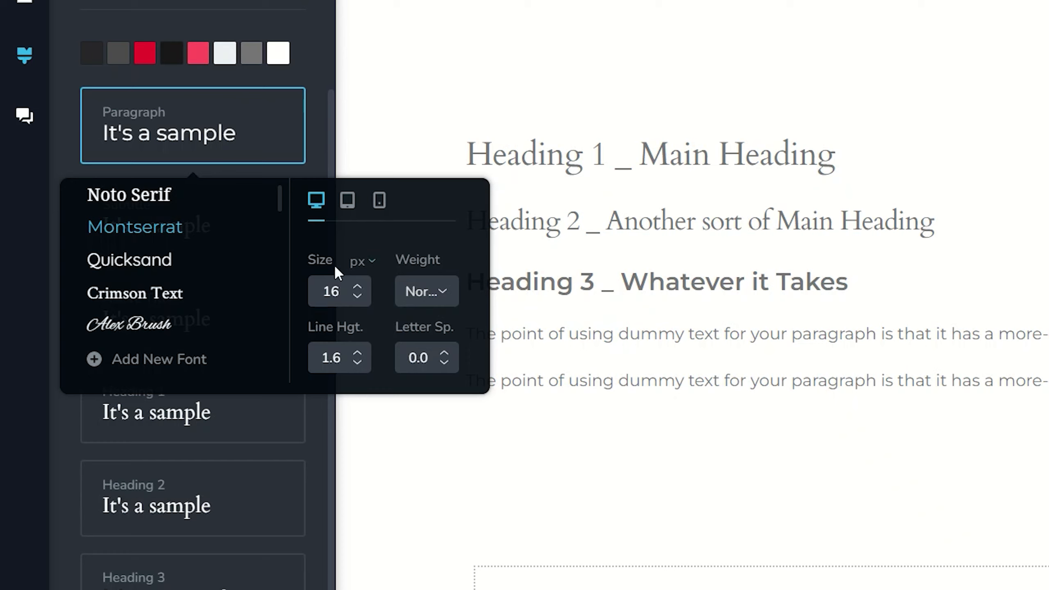
pyautogui.click(357, 296)
pyautogui.click(358, 286)
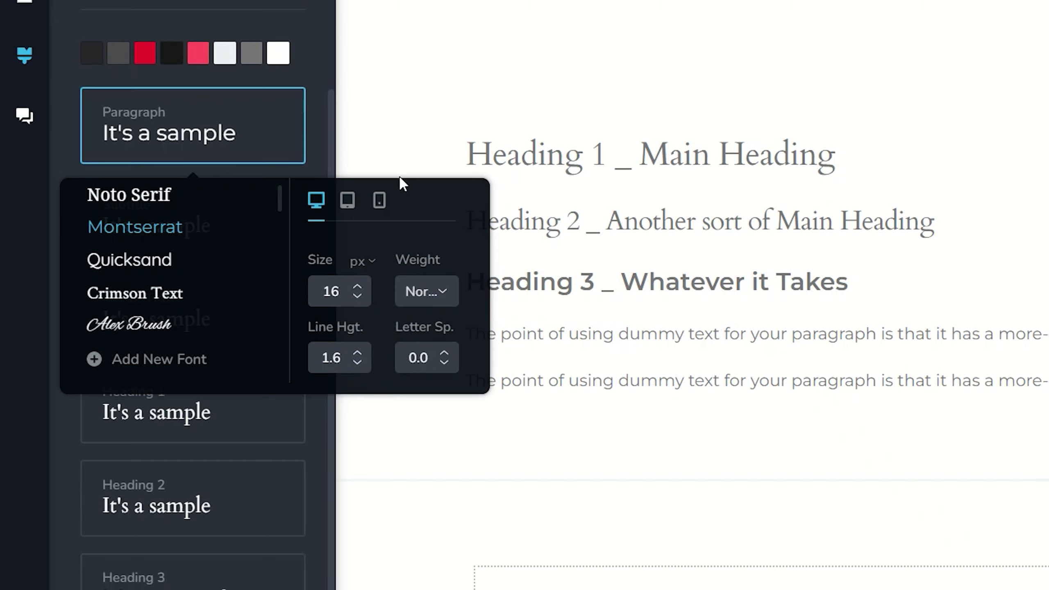
pyautogui.click(311, 130)
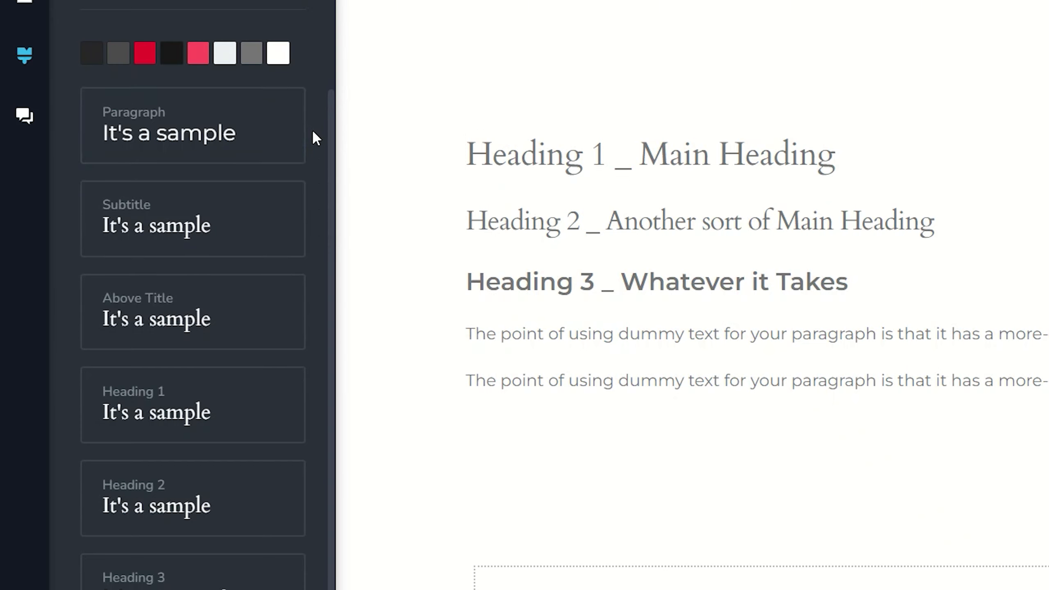
# Change the global Heading 1 style to the Montserrat font at size 64 px
pyautogui.click(194, 412)
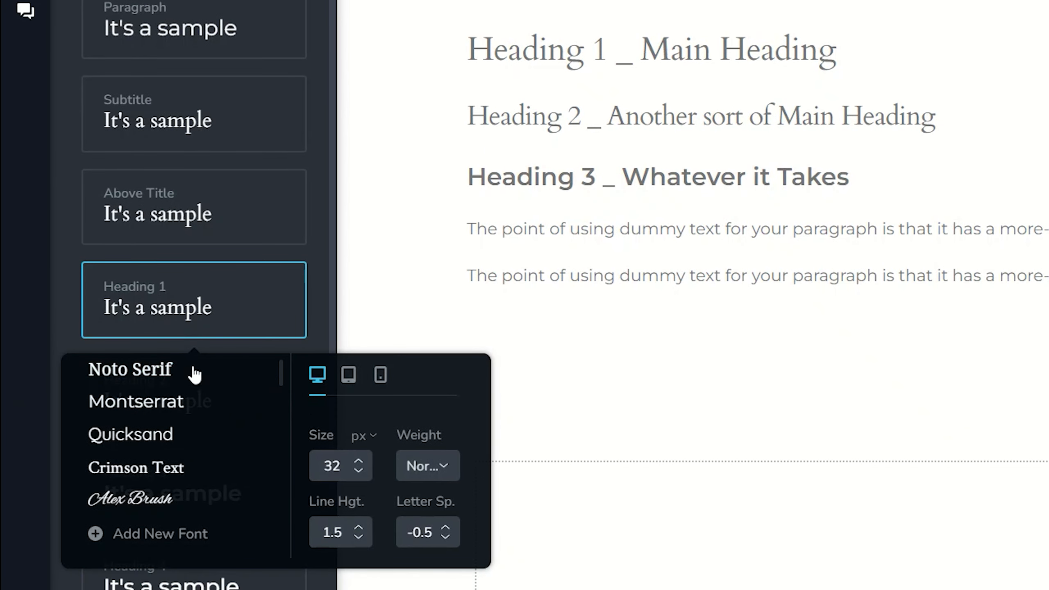
pyautogui.moveTo(281, 374); pyautogui.dragTo(274, 415)
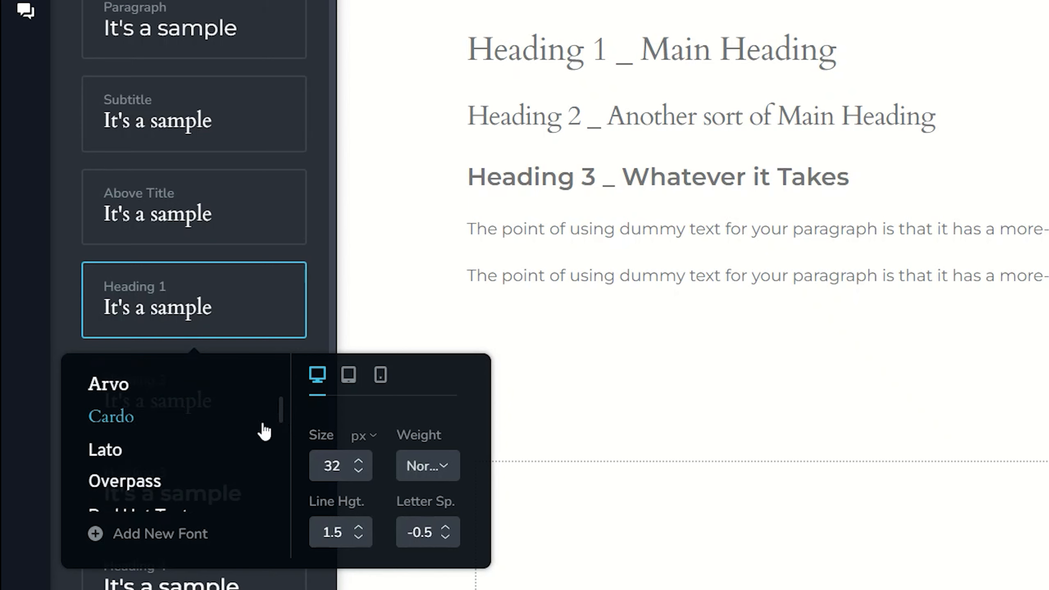
pyautogui.moveTo(285, 409); pyautogui.dragTo(282, 368)
pyautogui.click(149, 402)
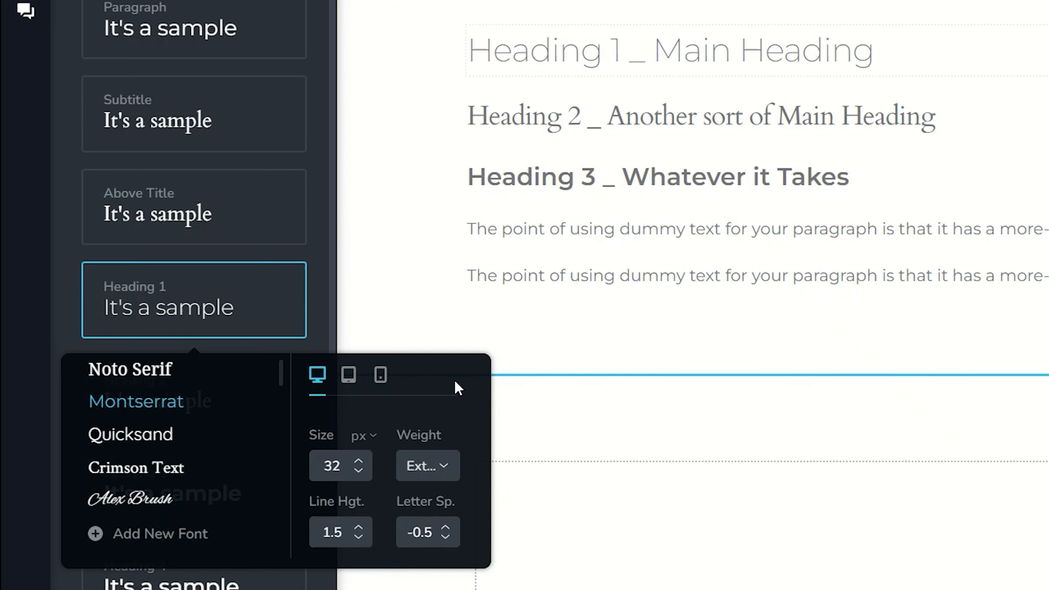
pyautogui.click(334, 466)
pyautogui.doubleClick(333, 465)
pyautogui.write('64')
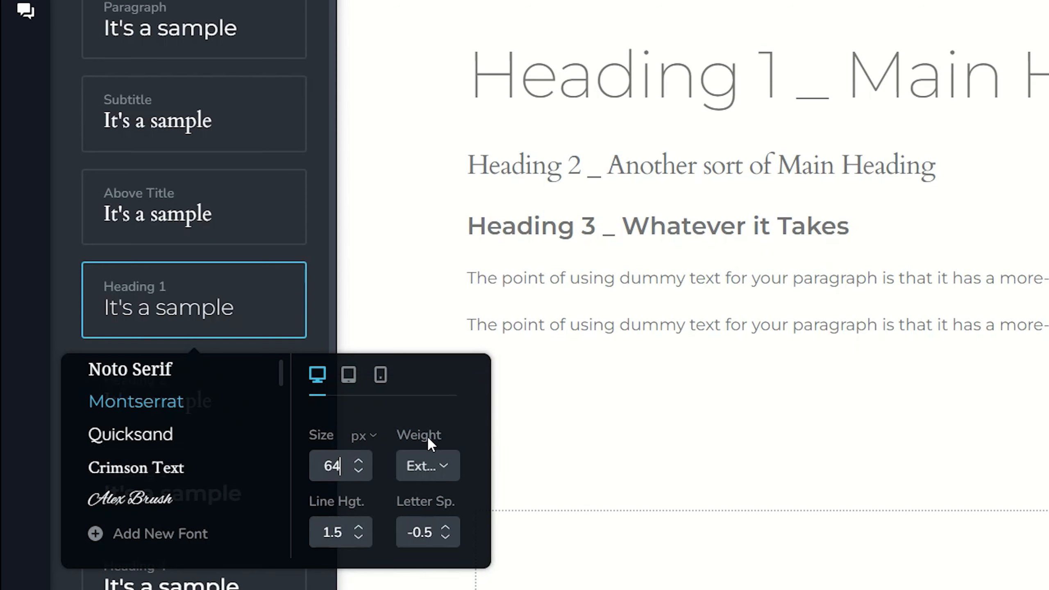
# Give the Heading 1 style a Light weight and a letter spacing of -1.5
pyautogui.click(430, 466)
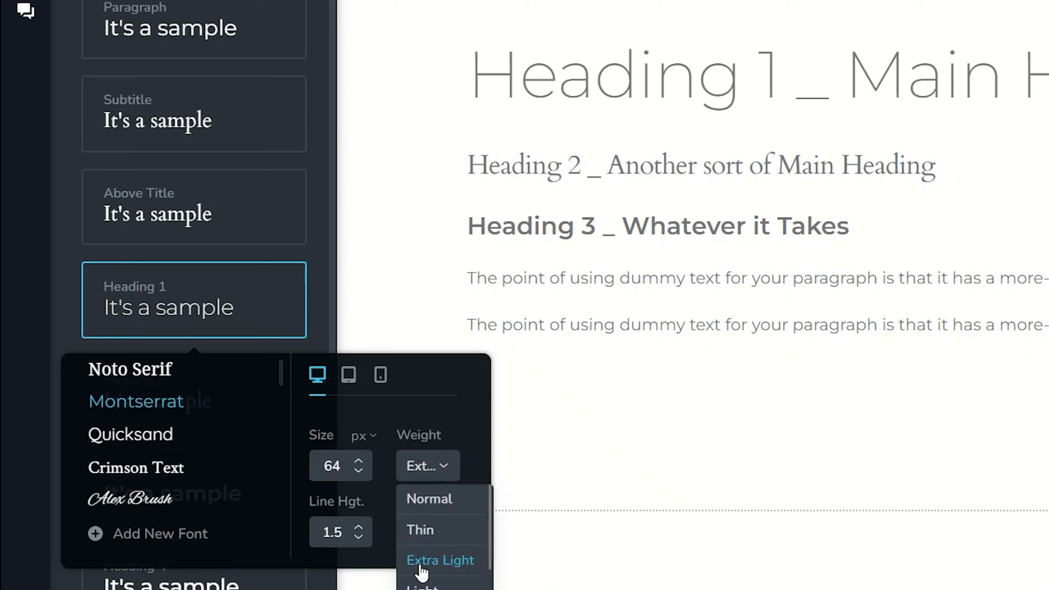
pyautogui.click(421, 585)
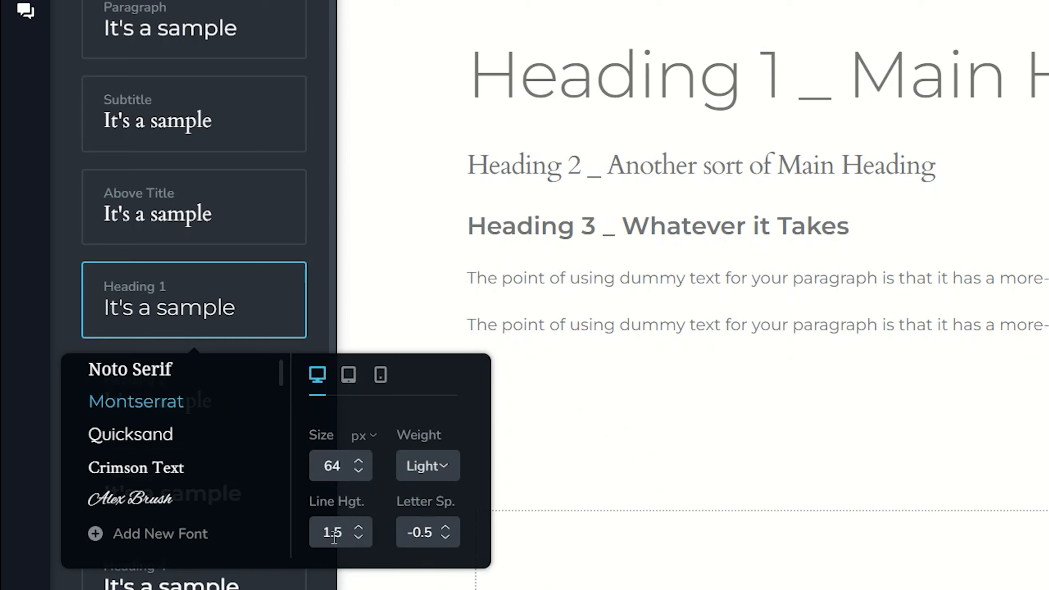
pyautogui.click(447, 537)
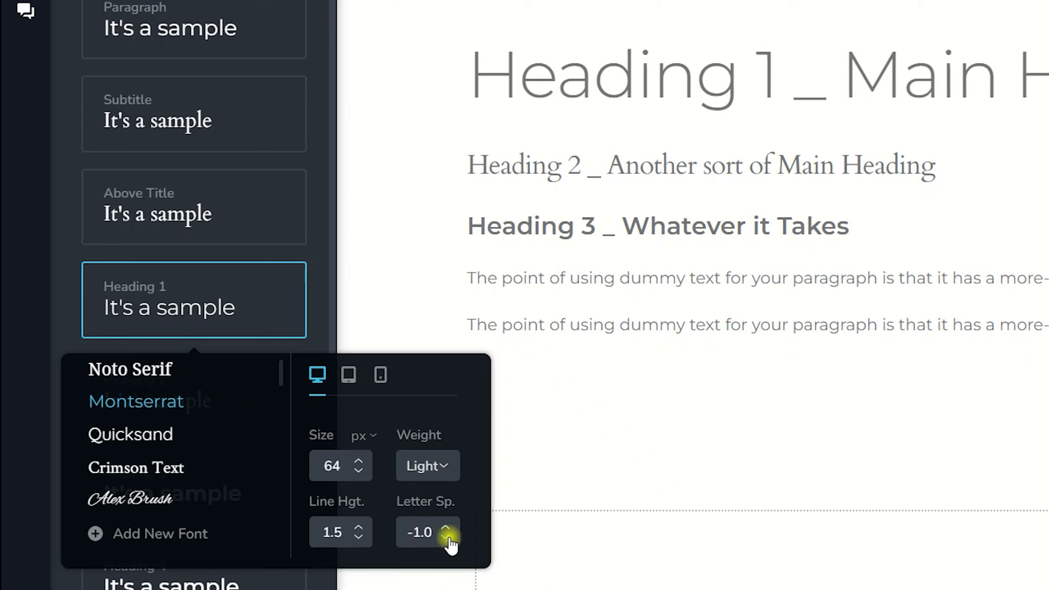
pyautogui.click(447, 537)
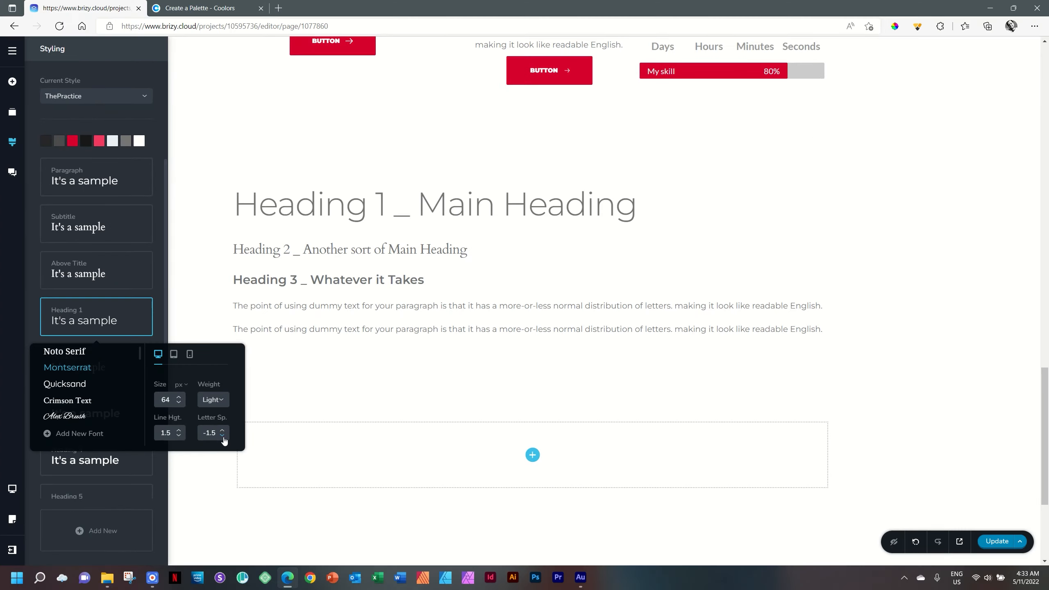
pyautogui.click(158, 294)
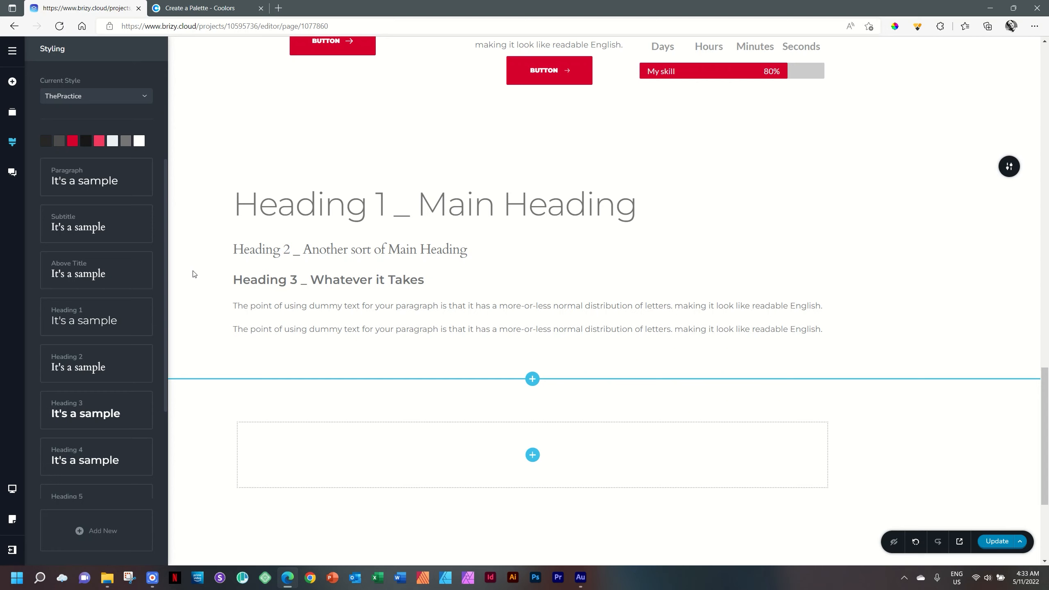
# Change the global Heading 2 style to the Montserrat font at size 36 px
pyautogui.click(97, 367)
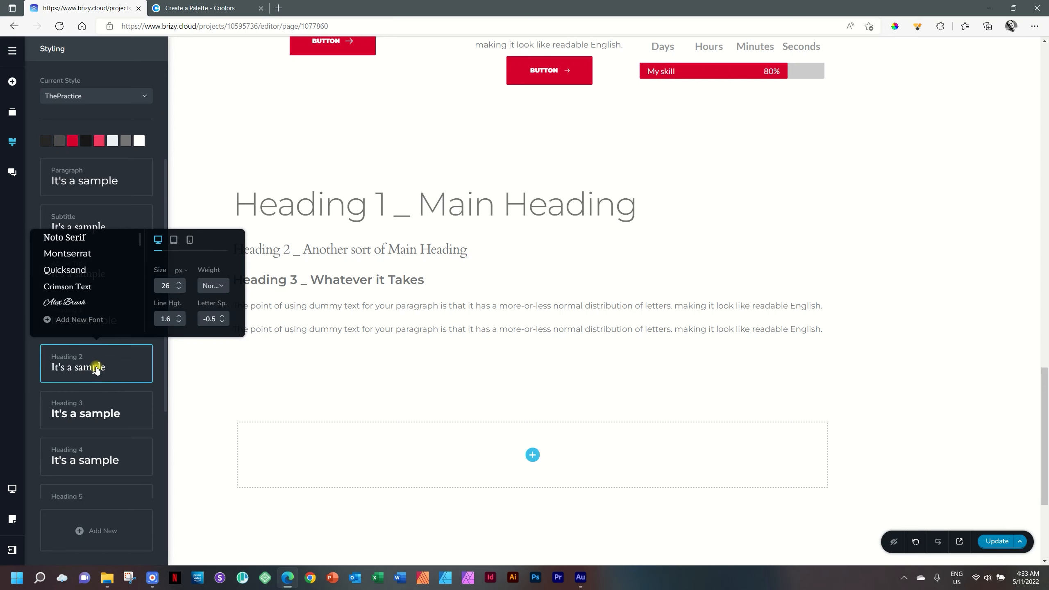
pyautogui.click(89, 254)
pyautogui.doubleClick(161, 285)
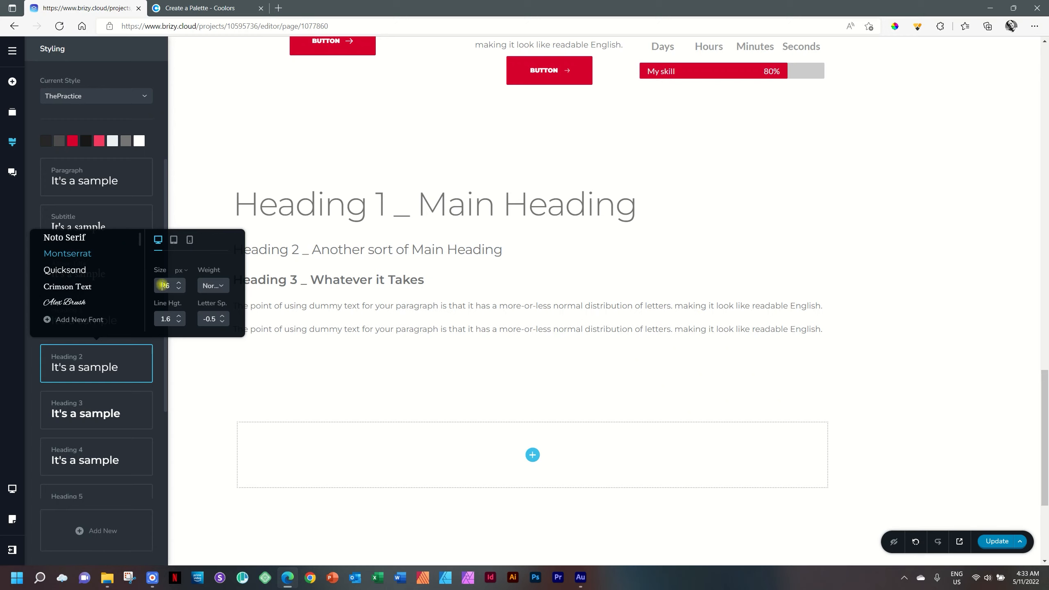
pyautogui.write('36')
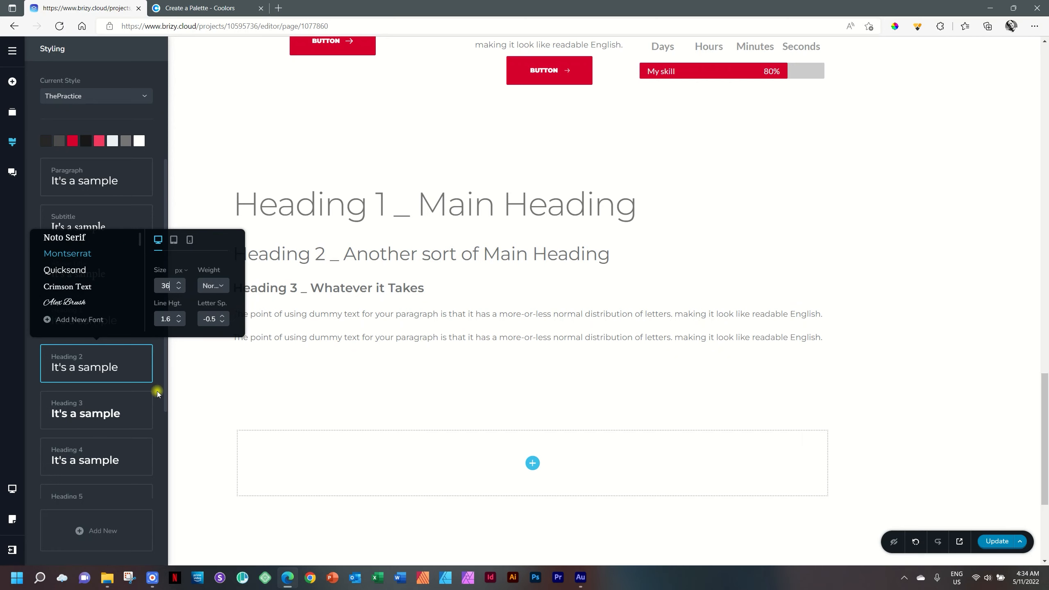
# Check the font settings of the global Heading 3 style
pyautogui.click(116, 409)
pyautogui.click(115, 409)
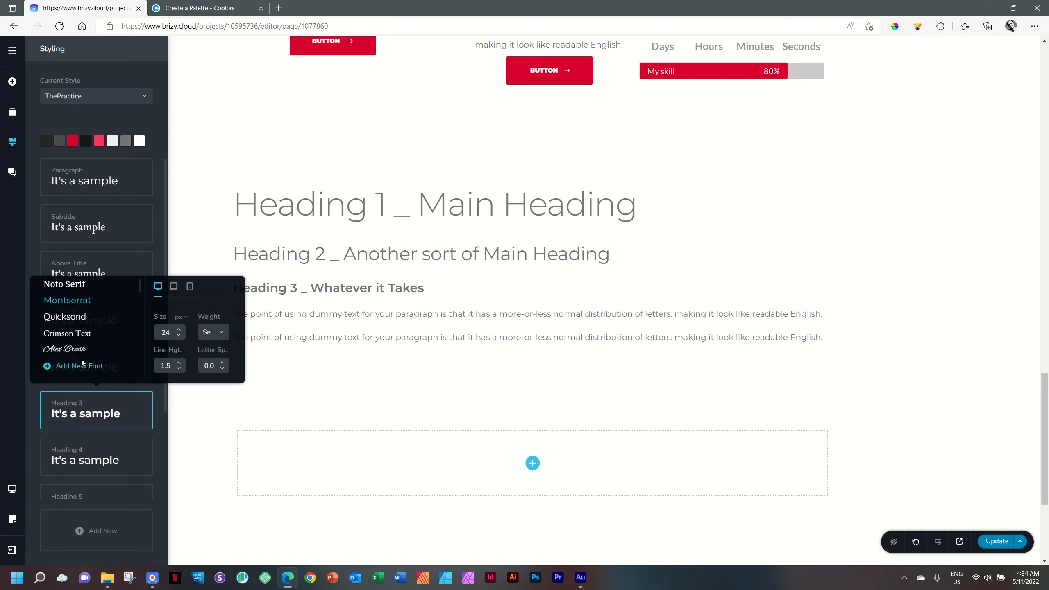
pyautogui.click(157, 407)
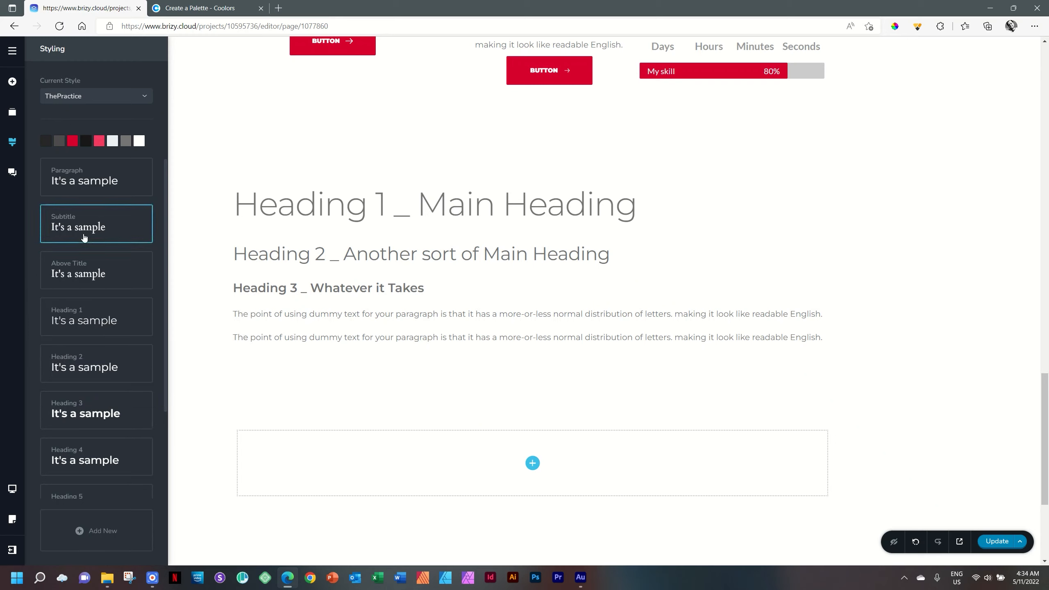
# Look through the typography styles available for the first dummy paragraph, down to the end of the list
pyautogui.click(337, 314)
pyautogui.click(403, 290)
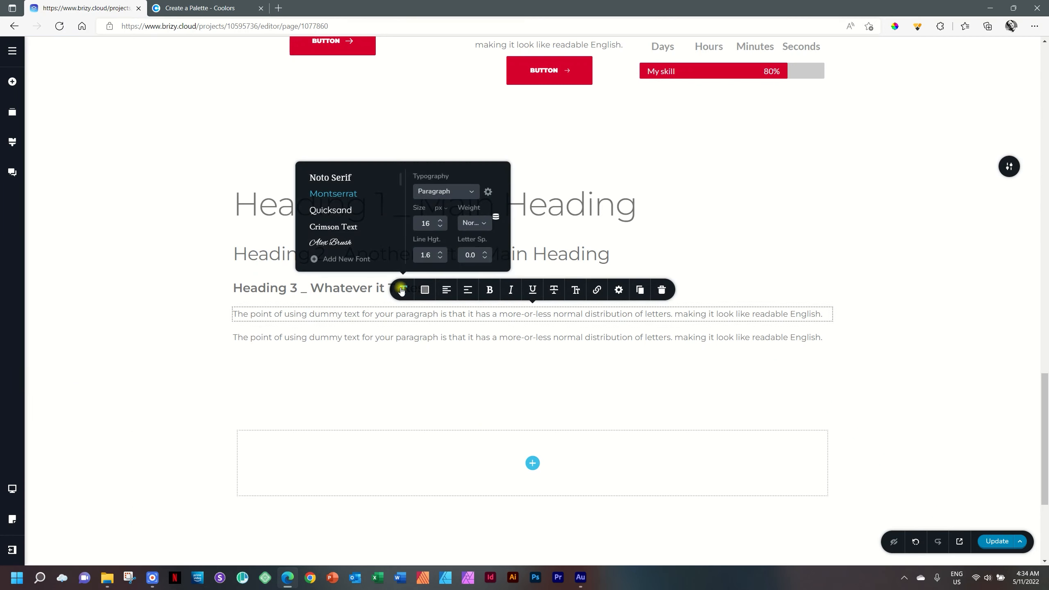
pyautogui.click(470, 193)
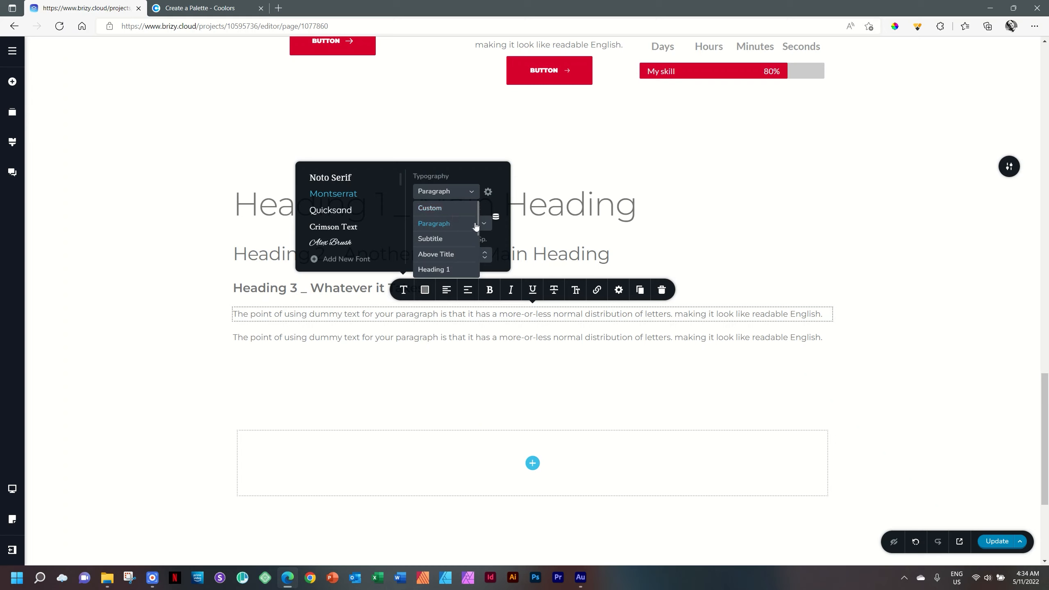
pyautogui.moveTo(478, 223); pyautogui.dragTo(479, 279)
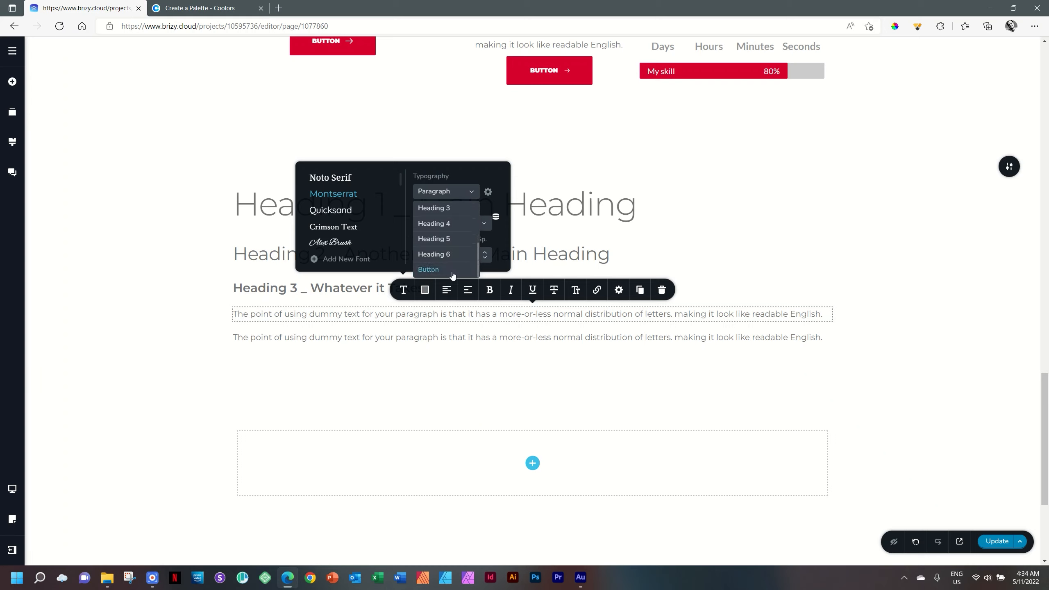
pyautogui.click(196, 281)
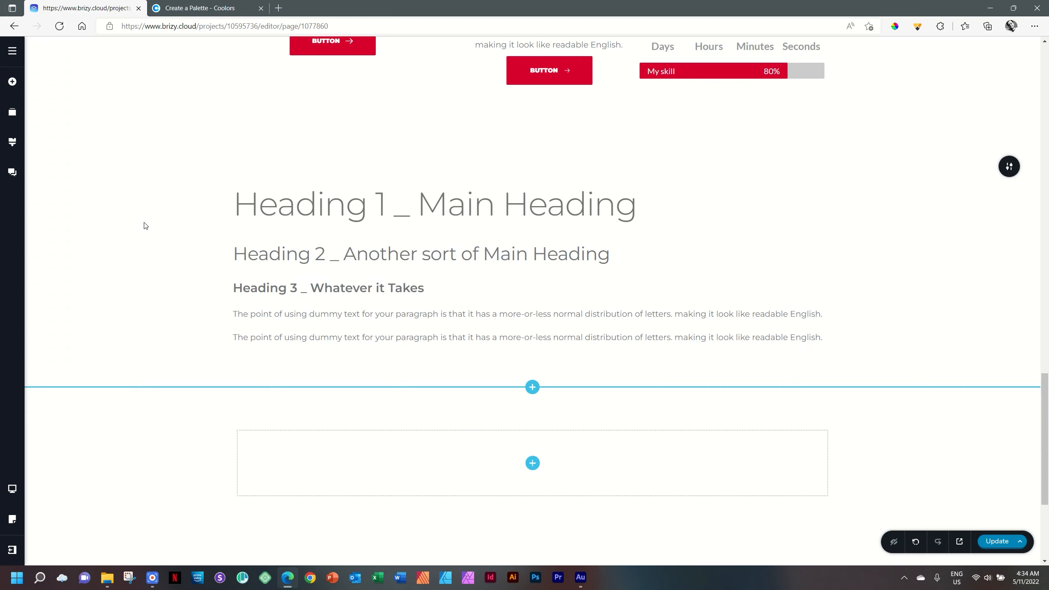
# Add a new text style to the ThePractice global styling and name it "JP's Style"
pyautogui.click(12, 142)
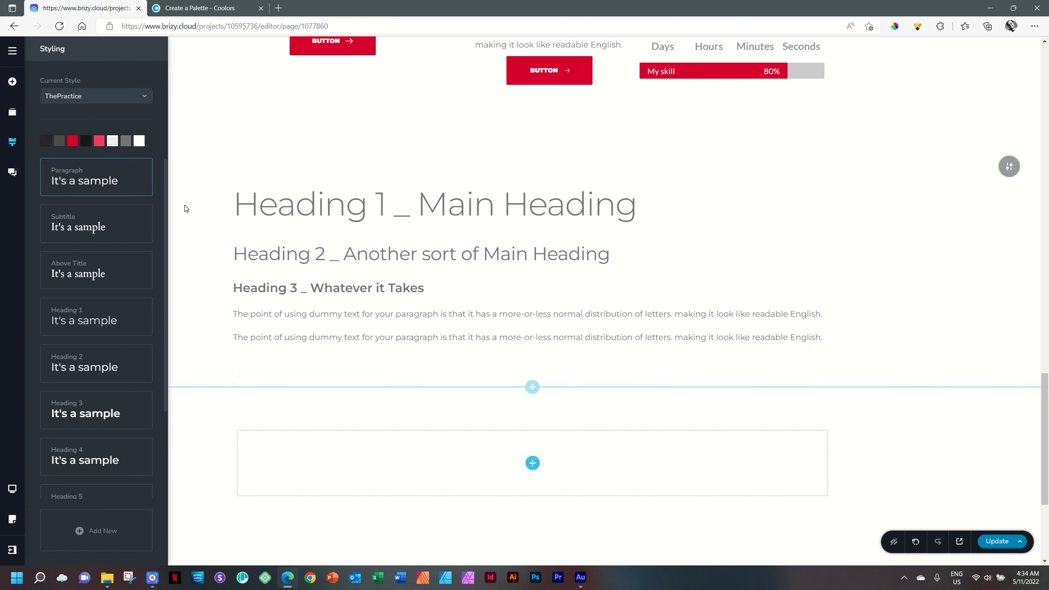
pyautogui.scroll(-3, 119, 323)
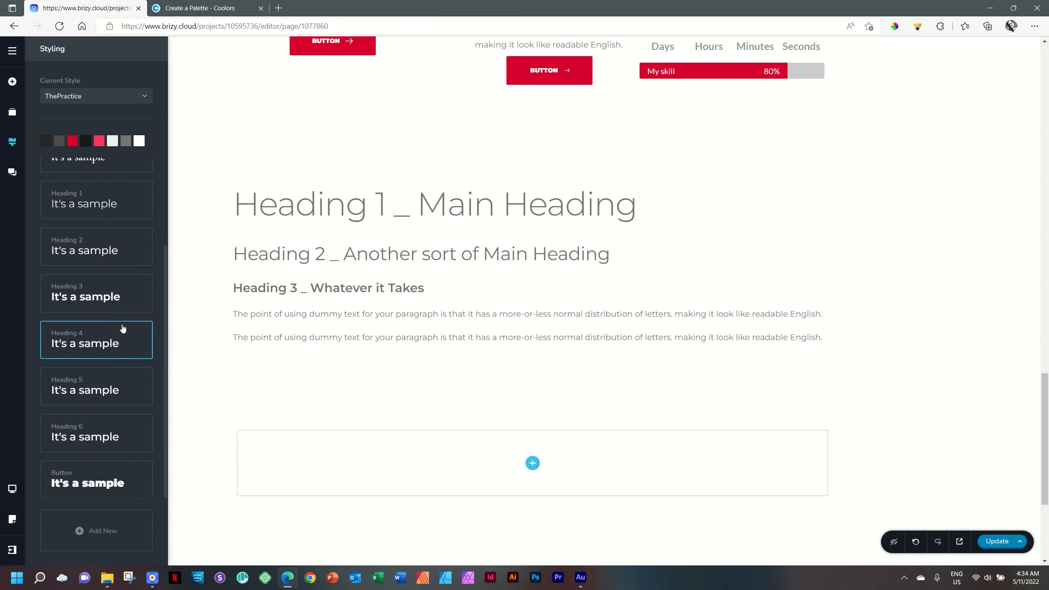
pyautogui.click(110, 534)
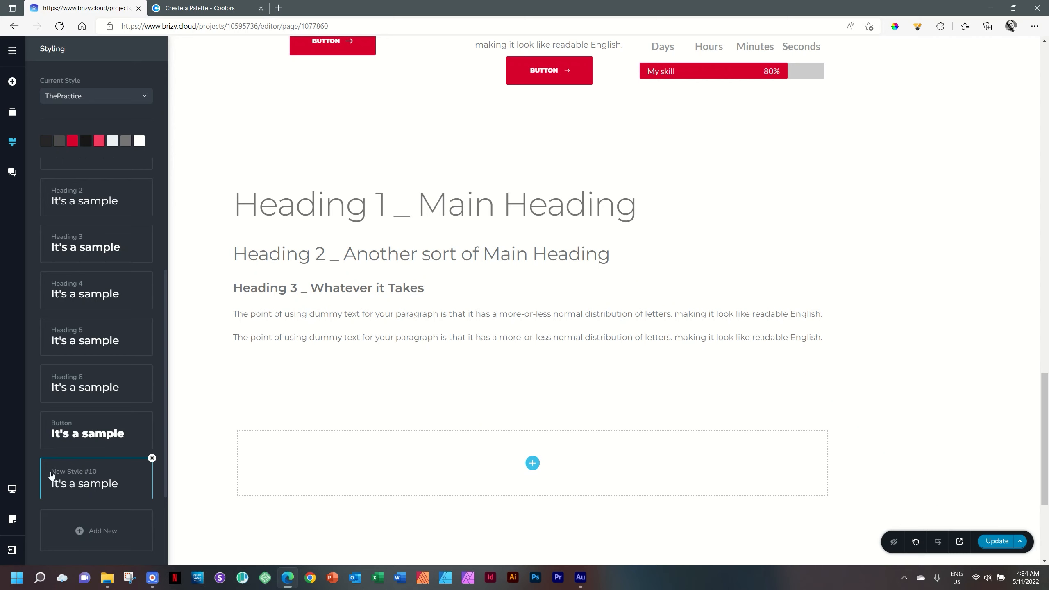
pyautogui.doubleClick(63, 471)
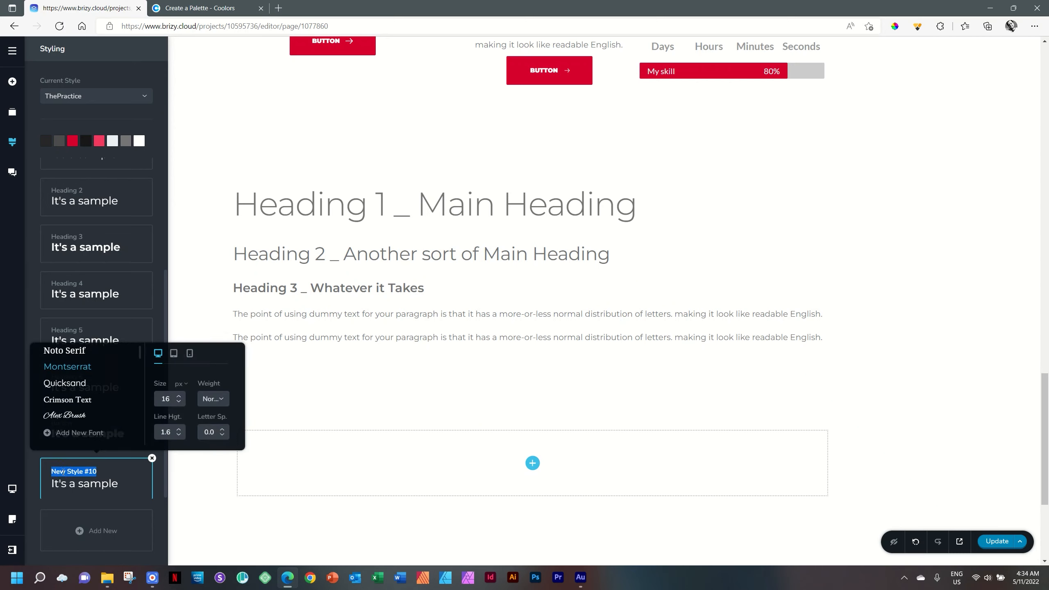
pyautogui.press('BackSpace')
pyautogui.write("JP's Style")
# Set the new custom style to the Alex Brush font at 48 px with Normal weight
pyautogui.click(65, 414)
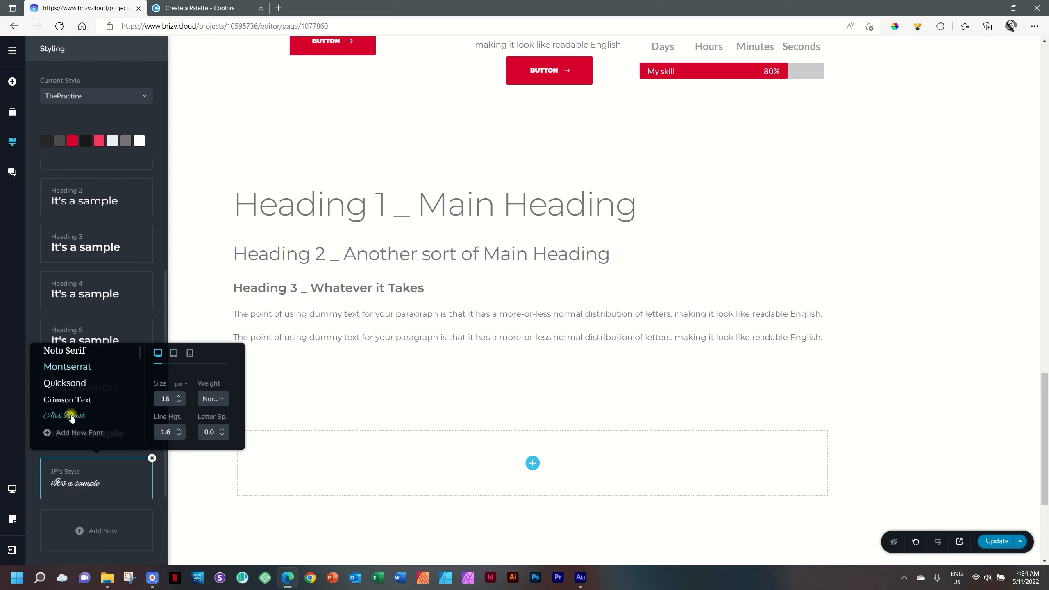
pyautogui.doubleClick(167, 399)
pyautogui.write('48')
pyautogui.click(219, 399)
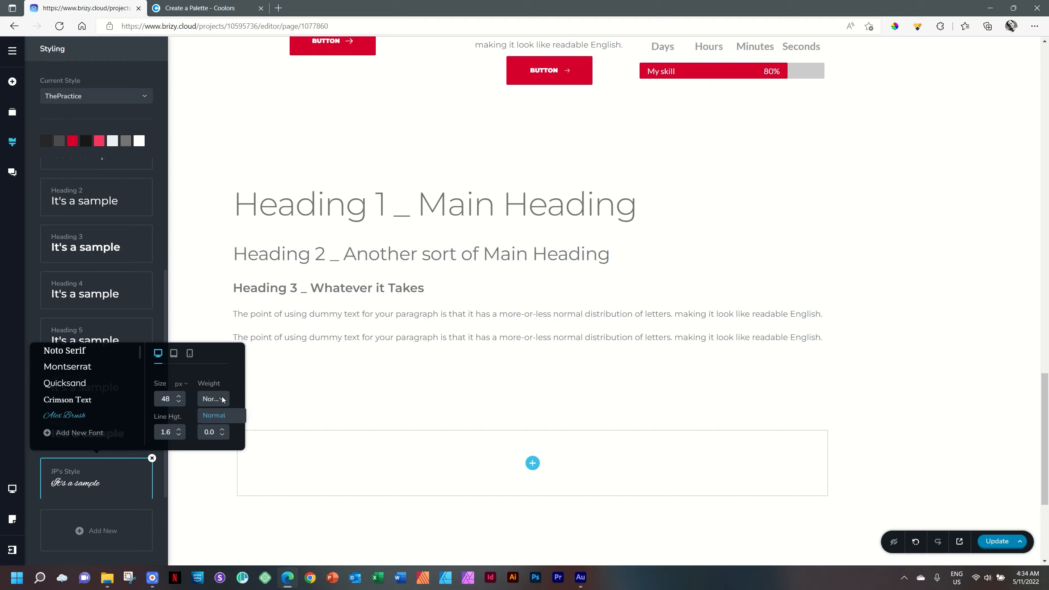
pyautogui.click(213, 414)
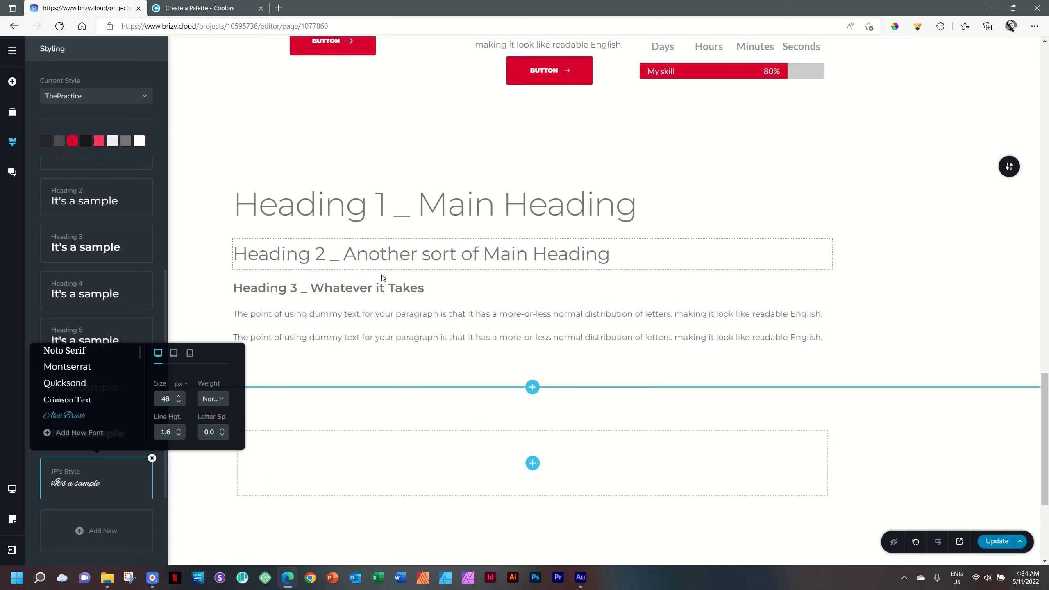
# Apply the custom JP's Style typography to the "Heading 3 _ Whatever it Takes" text
pyautogui.click(369, 290)
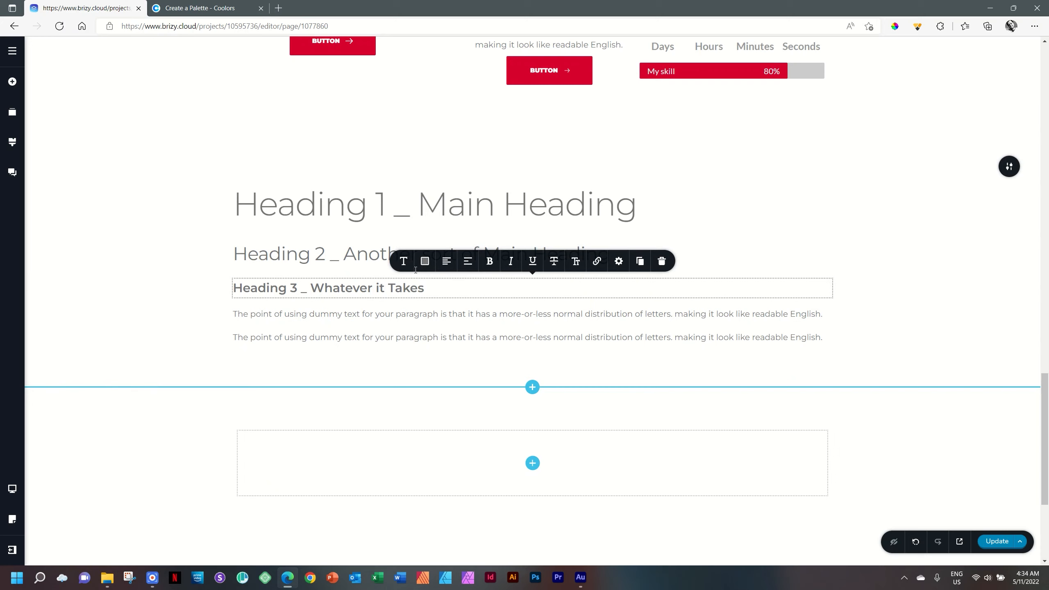
pyautogui.click(404, 261)
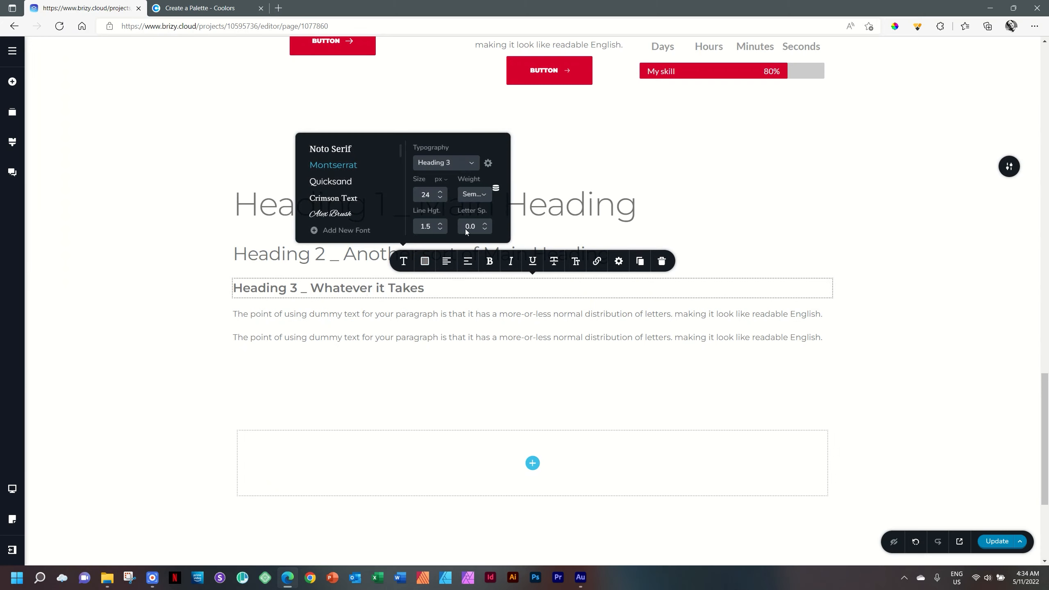
pyautogui.click(472, 162)
pyautogui.moveTo(477, 189); pyautogui.dragTo(477, 237)
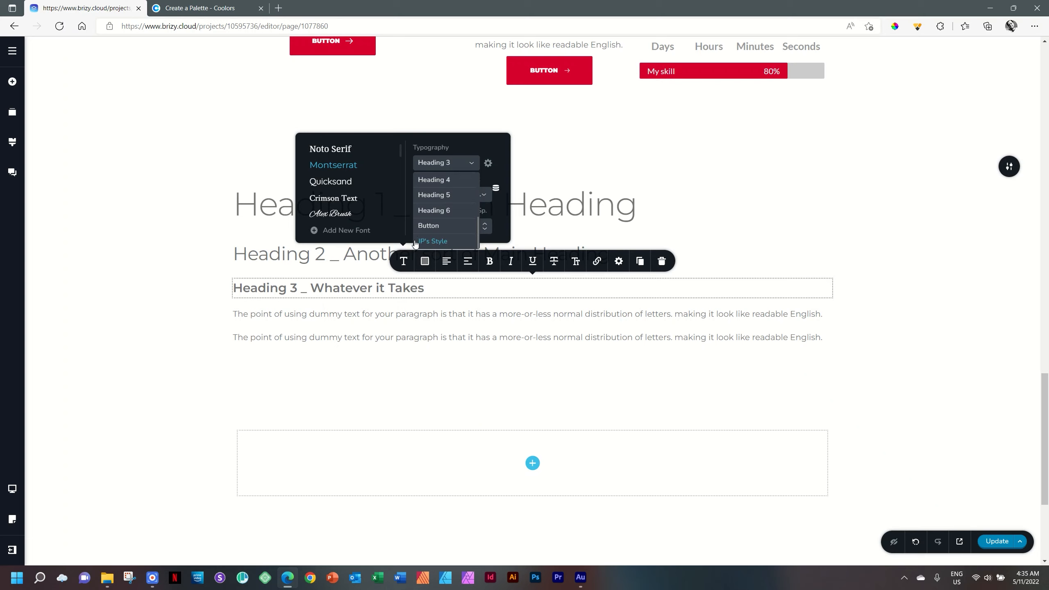
pyautogui.click(440, 242)
pyautogui.click(418, 334)
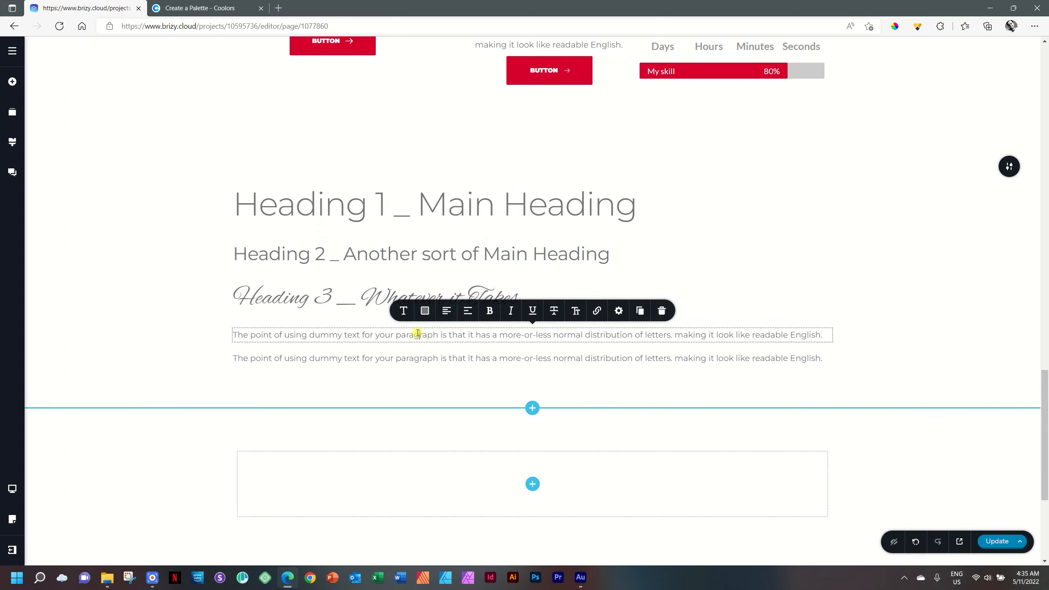
pyautogui.click(812, 267)
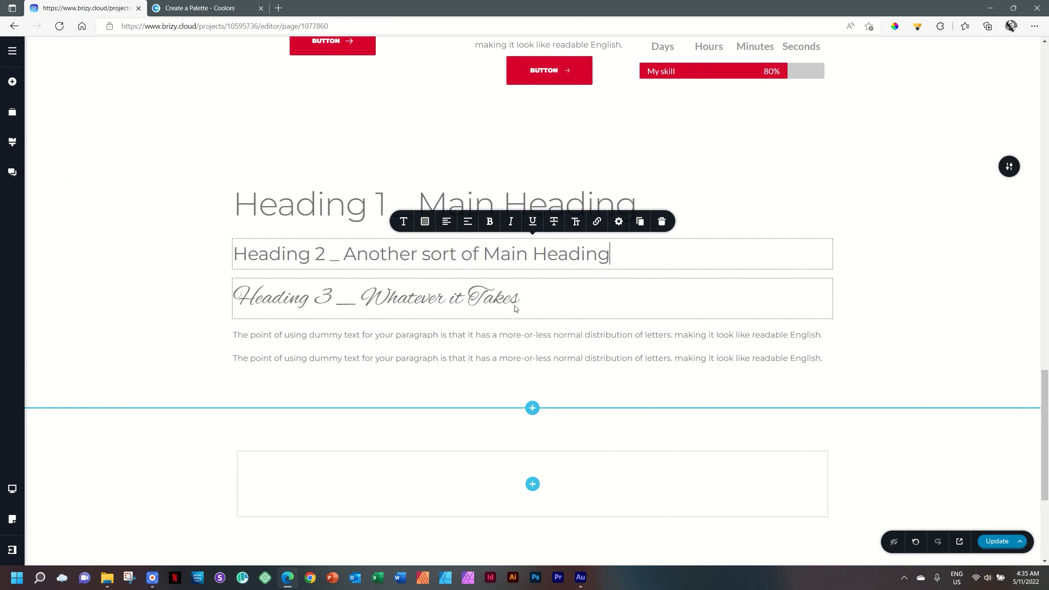
# Delete JP's Style from the ThePractice global text styles
pyautogui.click(12, 141)
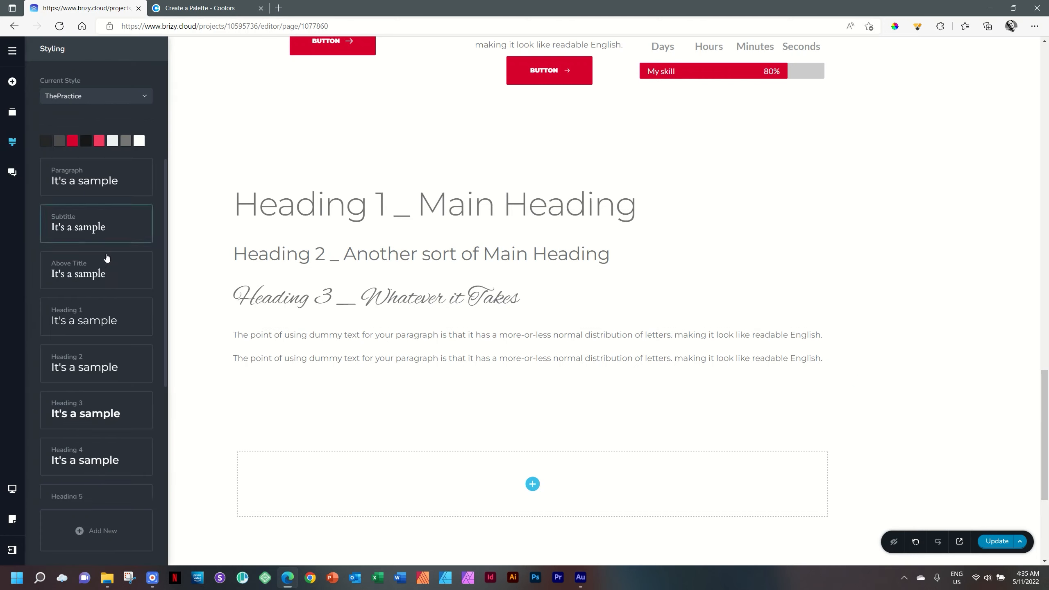
pyautogui.scroll(-1, 96, 261)
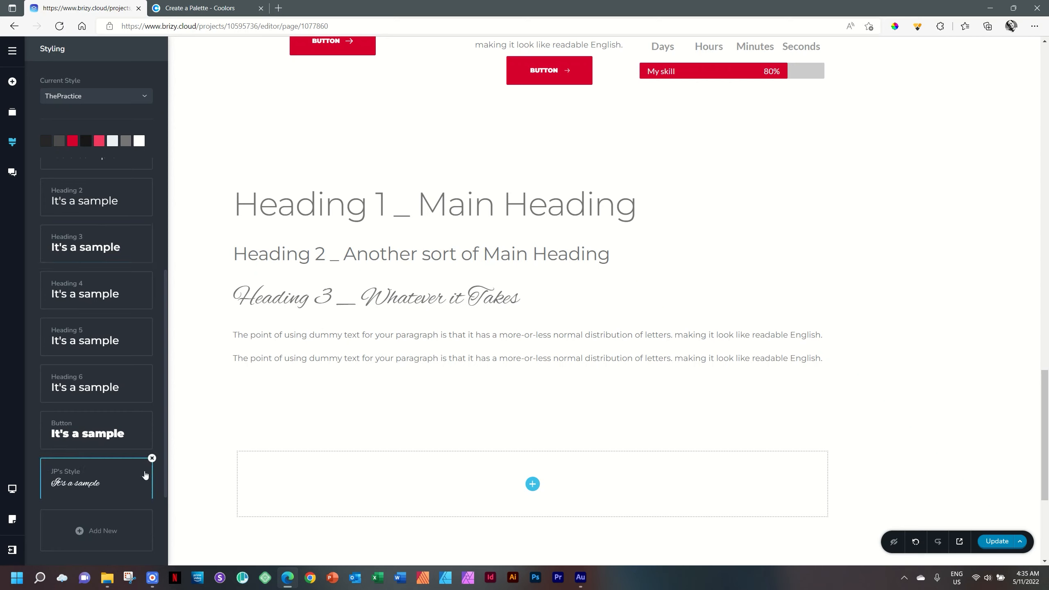
pyautogui.click(152, 458)
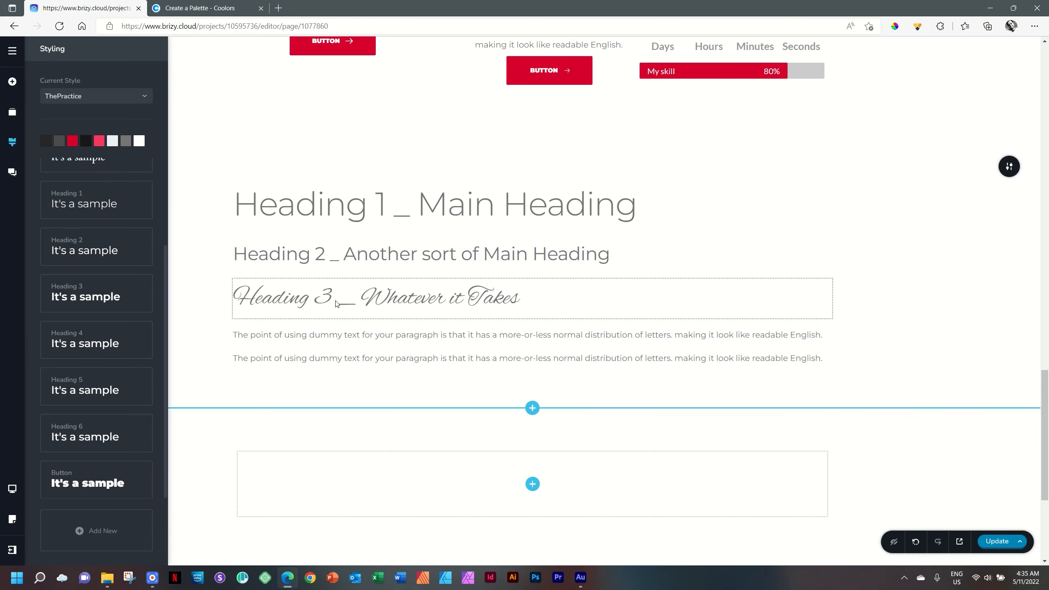
pyautogui.click(93, 304)
# Assign the Heading 3 typography style to the "Heading 3 _ Whatever it Takes" text
pyautogui.click(264, 298)
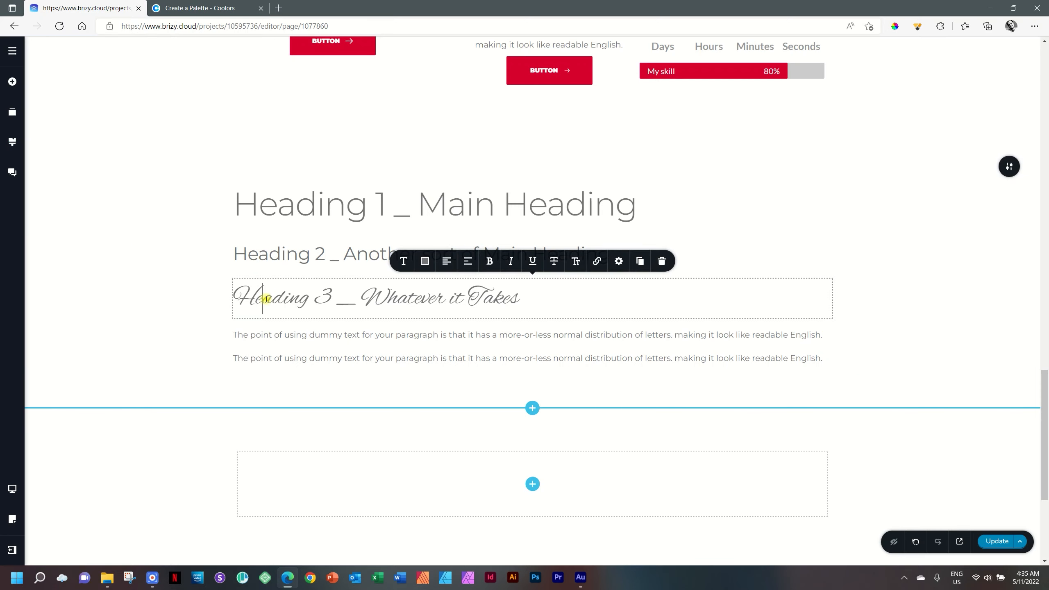
pyautogui.click(406, 261)
pyautogui.click(459, 164)
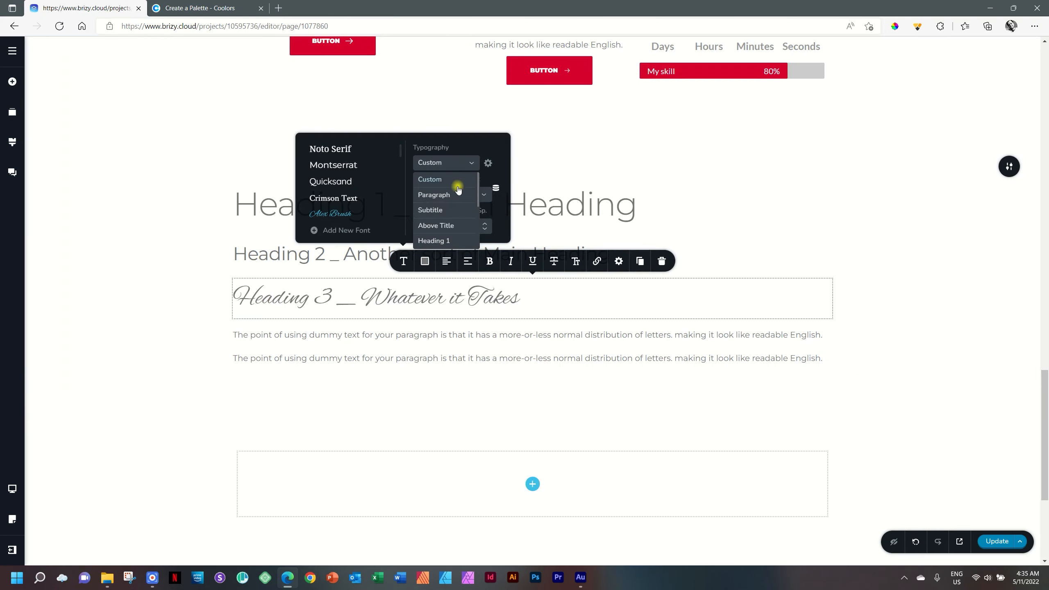
pyautogui.scroll(-1, 479, 206)
pyautogui.scroll(-2, 478, 215)
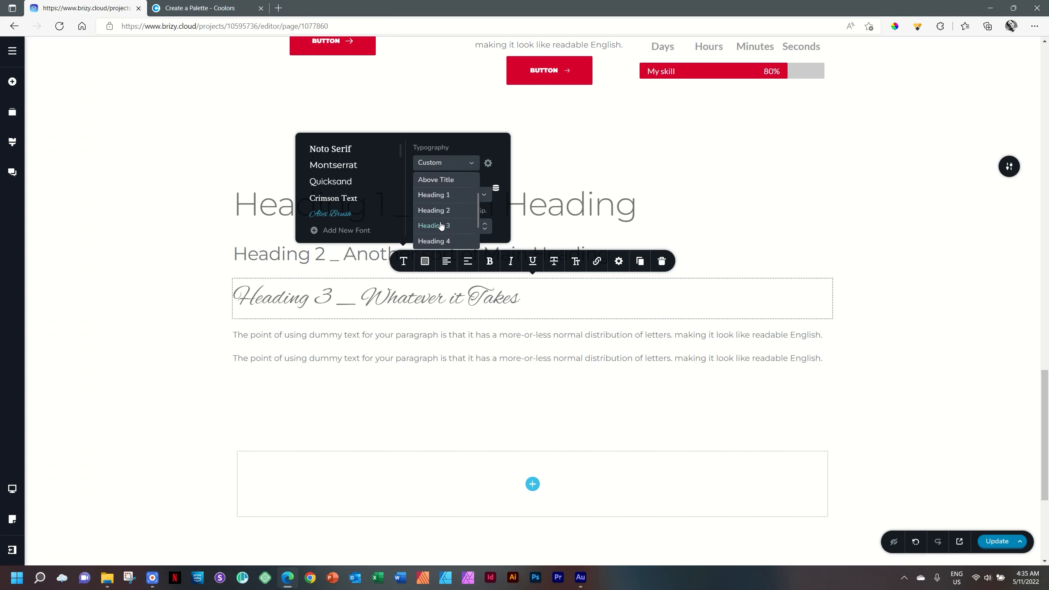
pyautogui.click(436, 225)
pyautogui.click(863, 302)
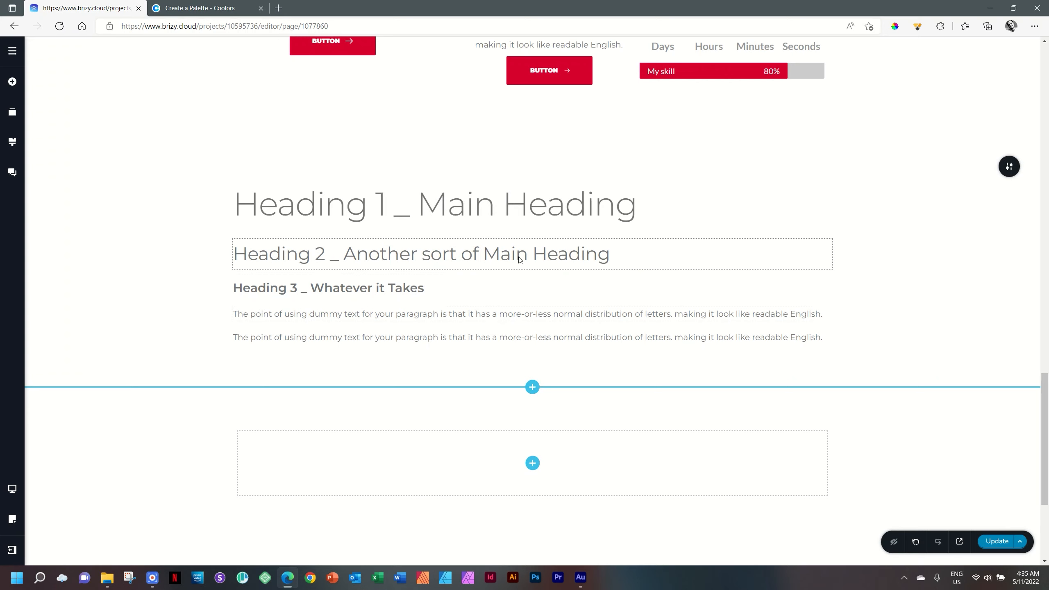
# Override the size of the "Heading 2 _ Another sort of Main Heading" text with 48 px
pyautogui.click(449, 254)
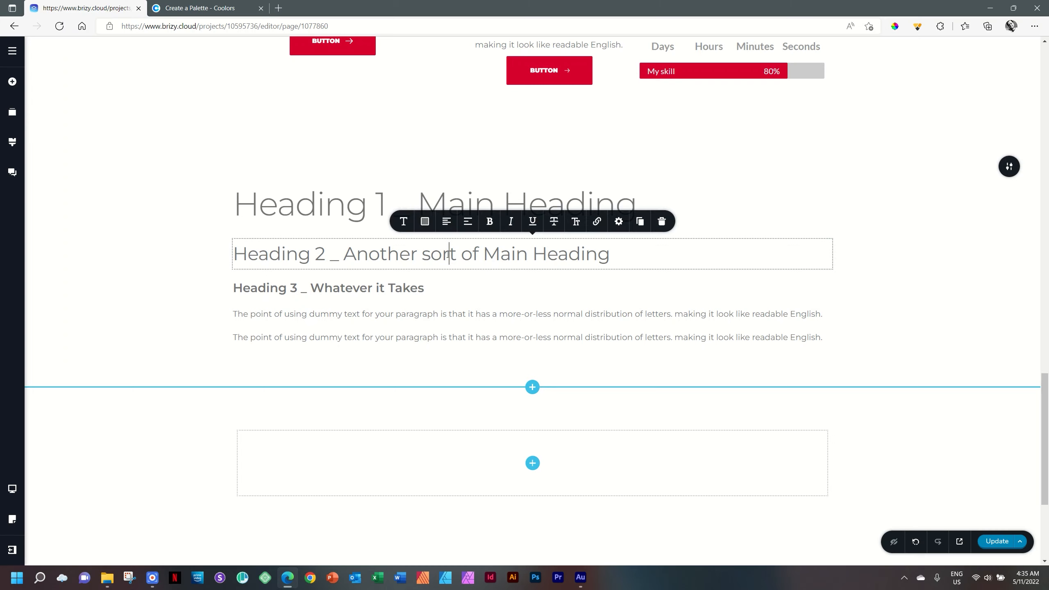
pyautogui.click(404, 226)
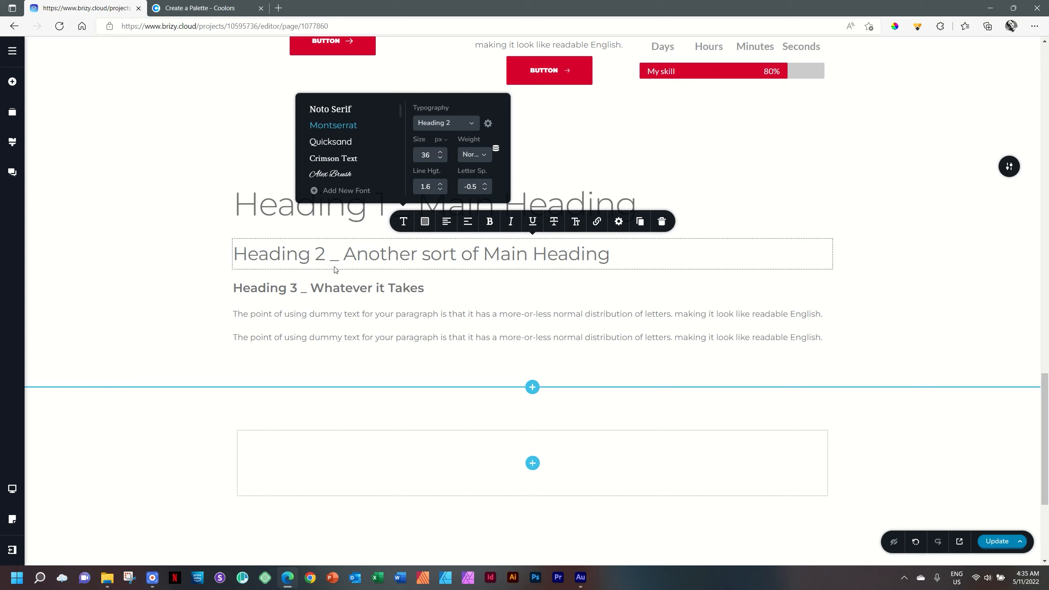
pyautogui.doubleClick(423, 155)
pyautogui.write('48')
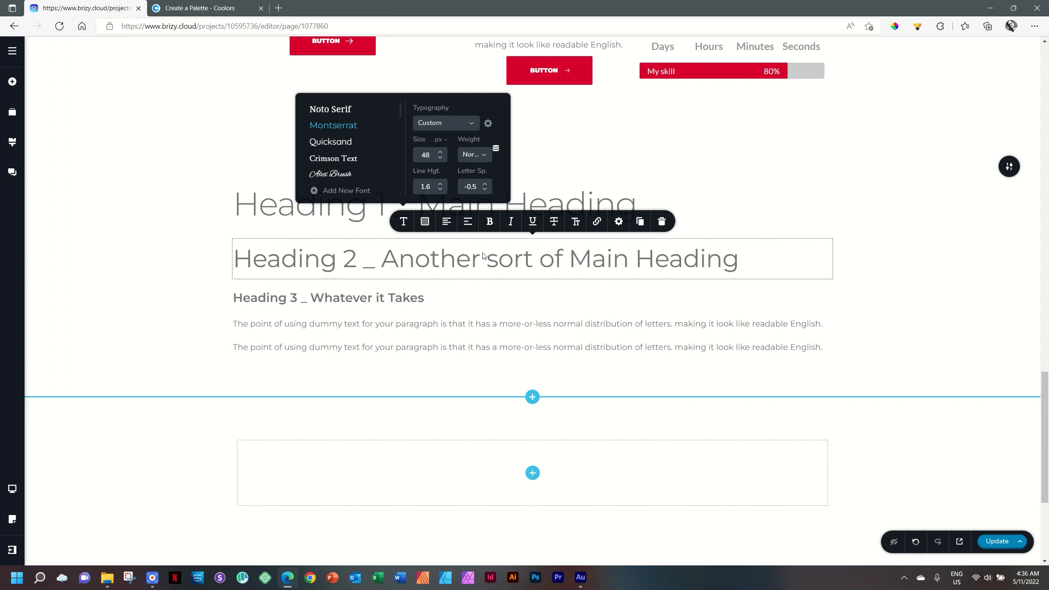
# Change the font of the global Heading 2 style to Quicksand
pyautogui.click(14, 145)
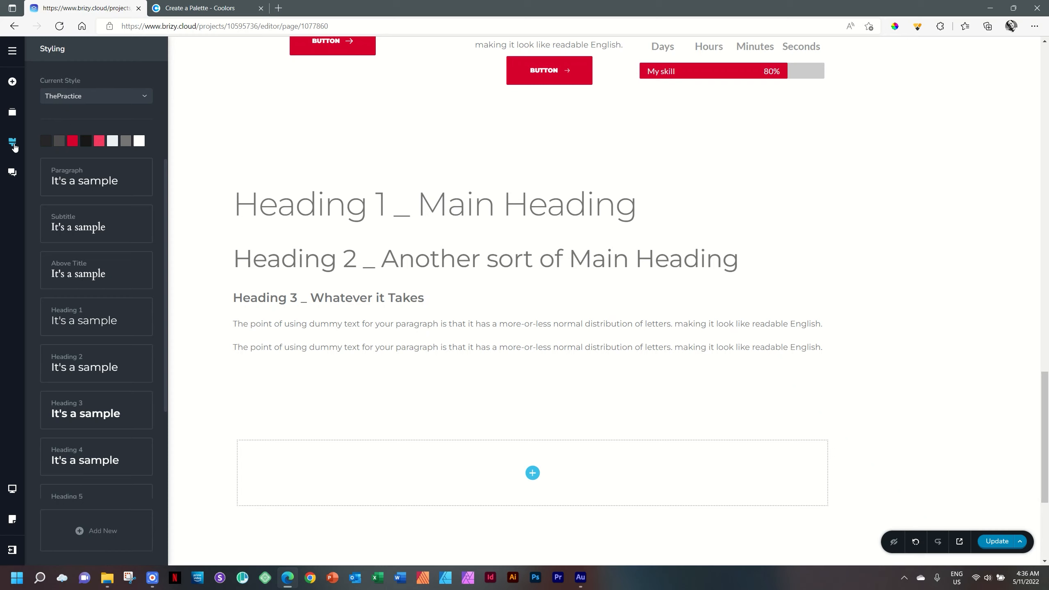
pyautogui.click(81, 371)
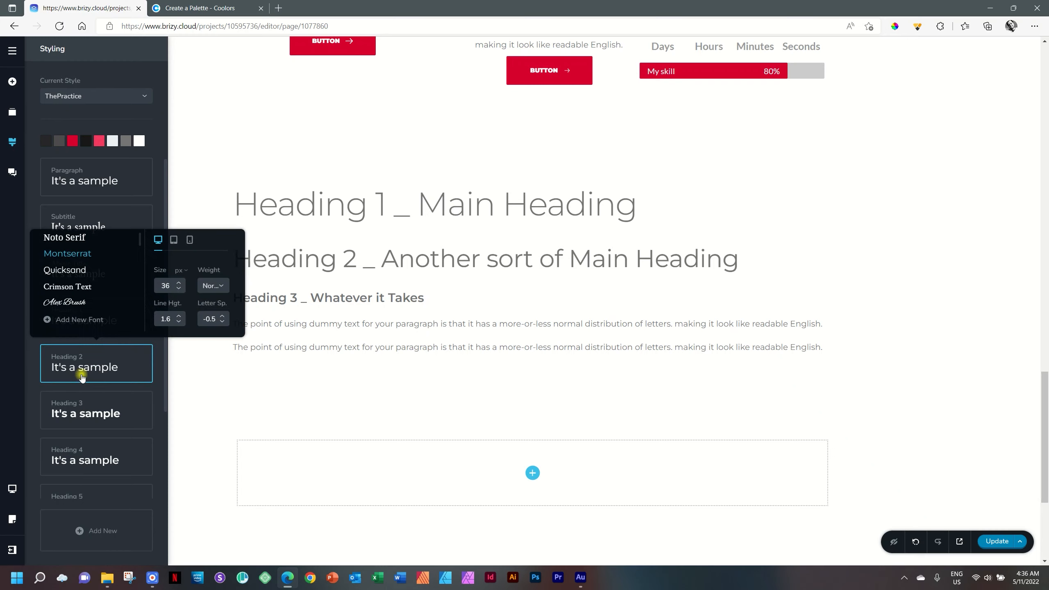
pyautogui.click(82, 273)
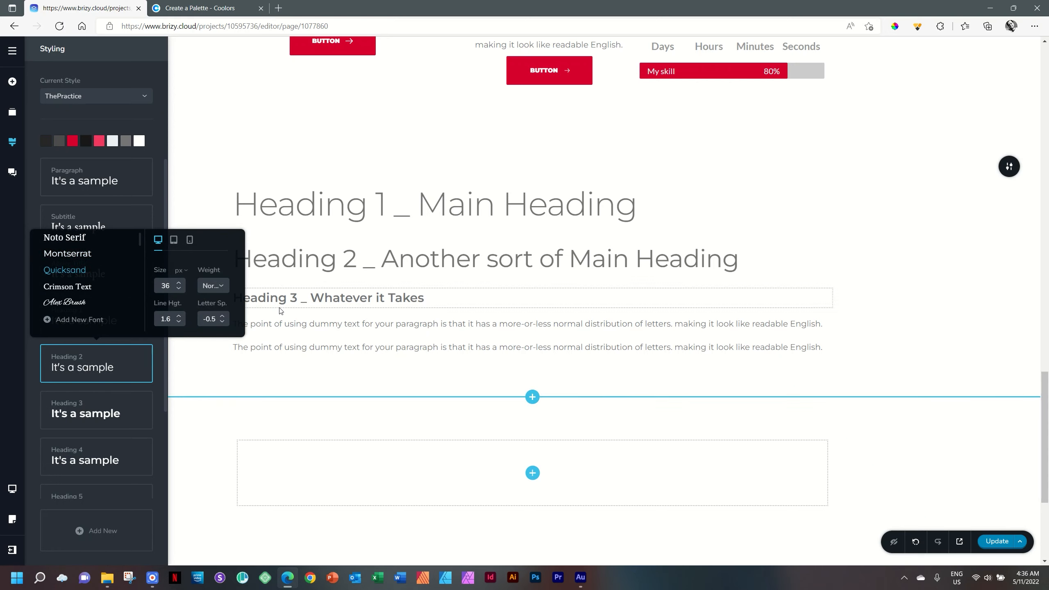
pyautogui.click(985, 280)
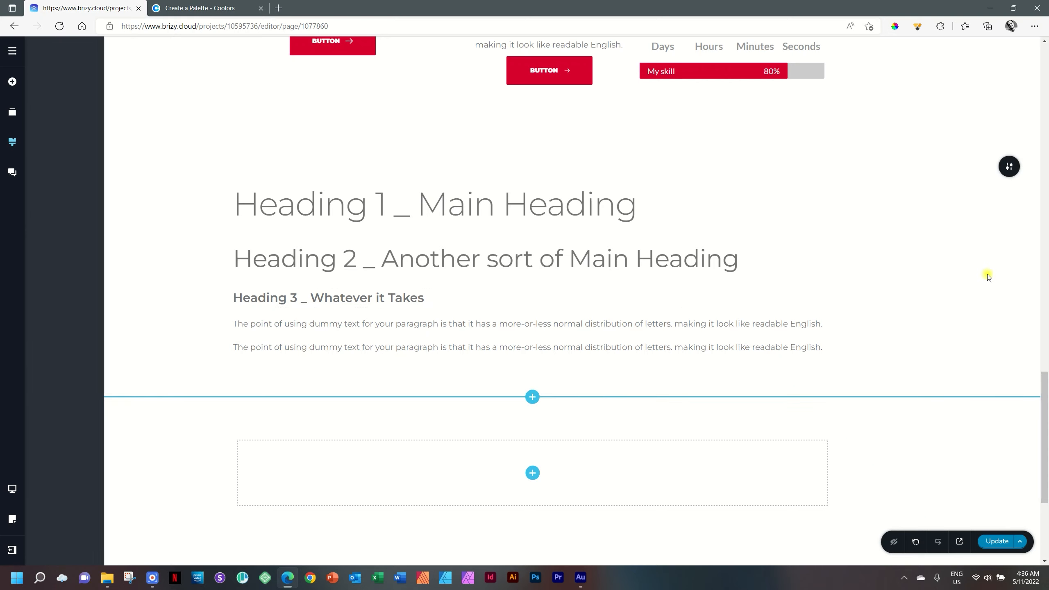
# Reassign the Heading 2 typography style to the "Heading 2 _ Another sort of Main Heading" text
pyautogui.click(488, 258)
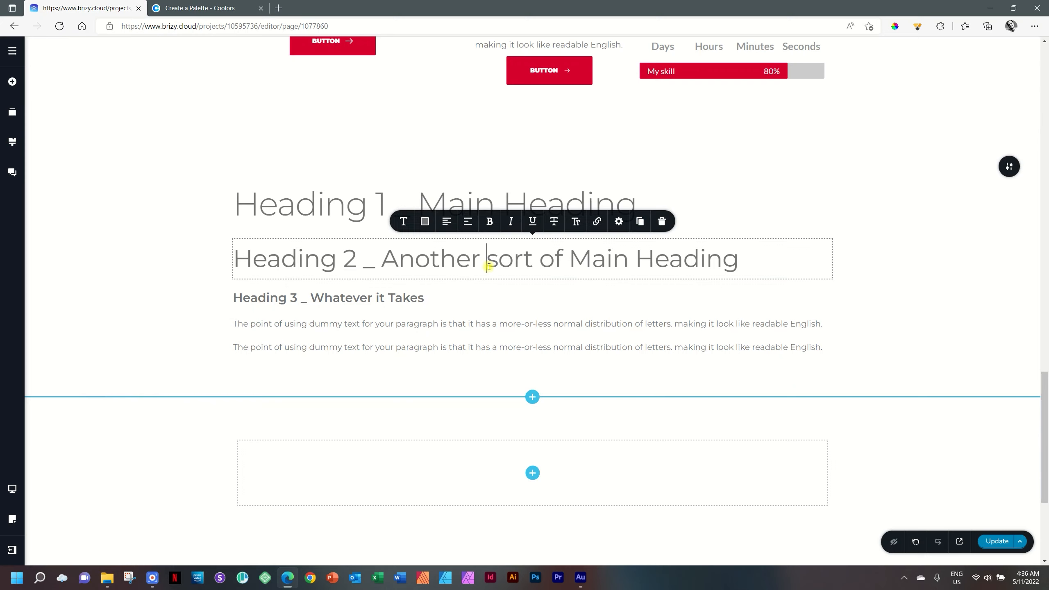
pyautogui.click(404, 224)
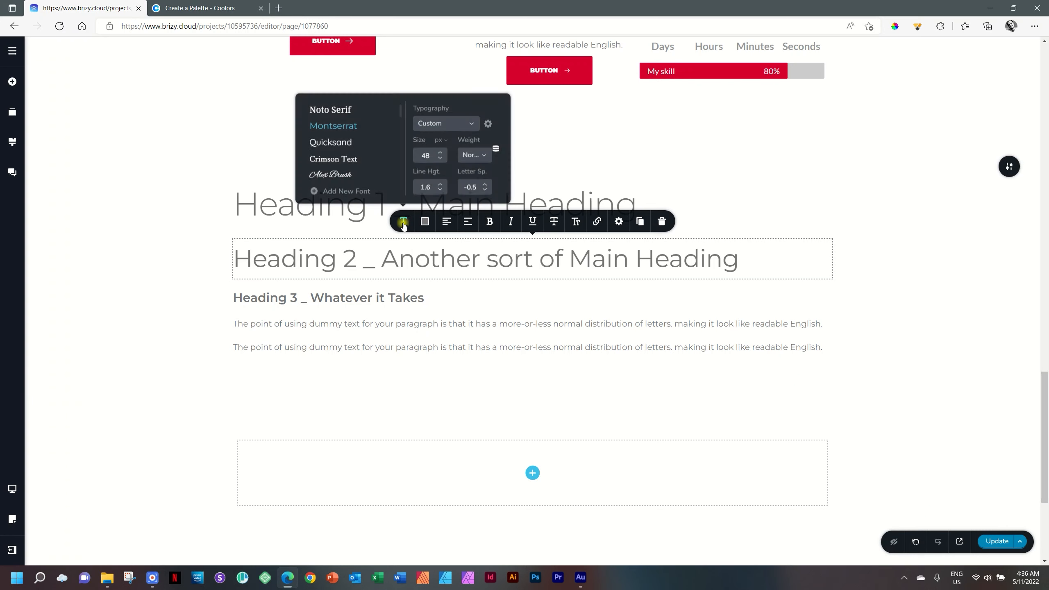
pyautogui.click(467, 123)
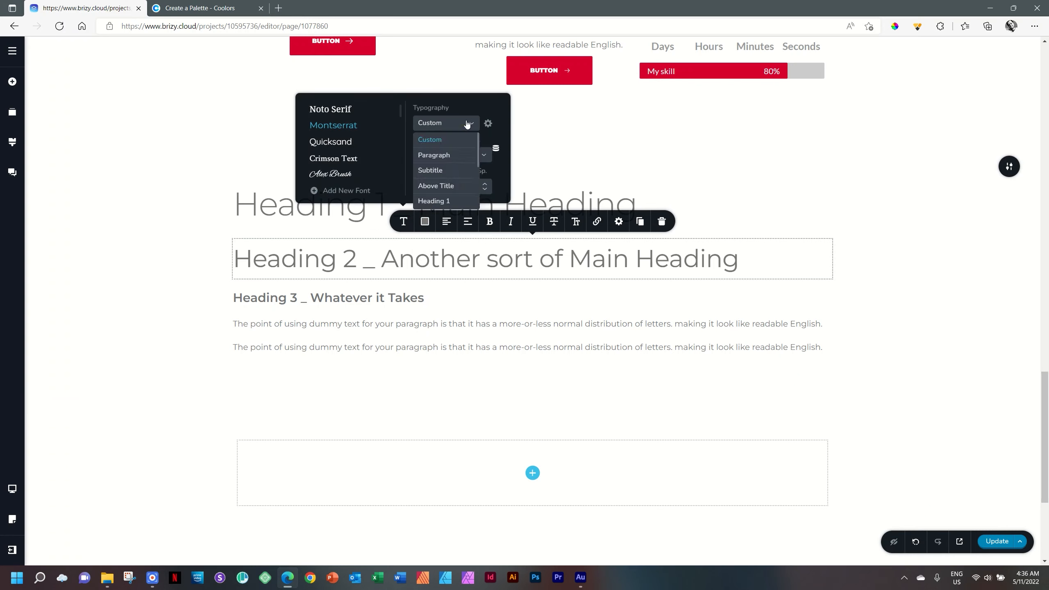
pyautogui.moveTo(478, 164); pyautogui.dragTo(479, 171)
pyautogui.click(461, 188)
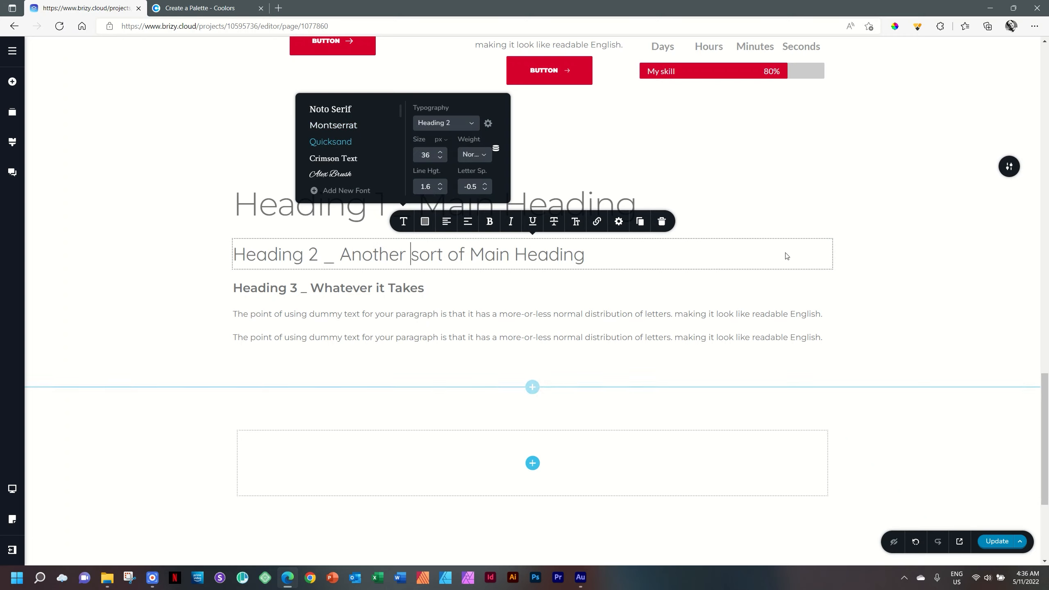
pyautogui.click(851, 270)
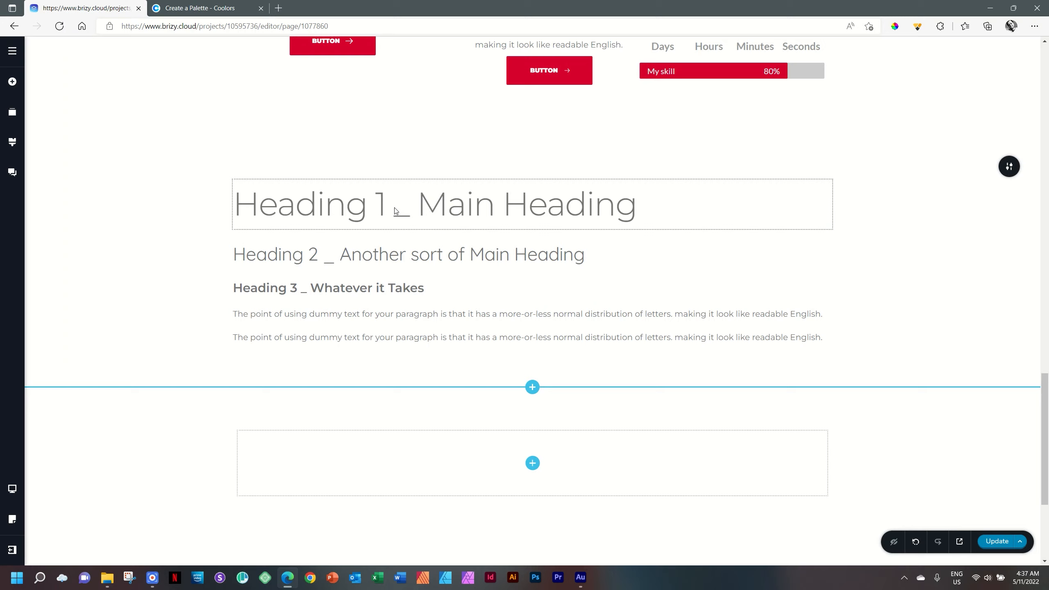
# Compare the global Paragraph style's typography settings for desktop, tablet and mobile
pyautogui.click(12, 142)
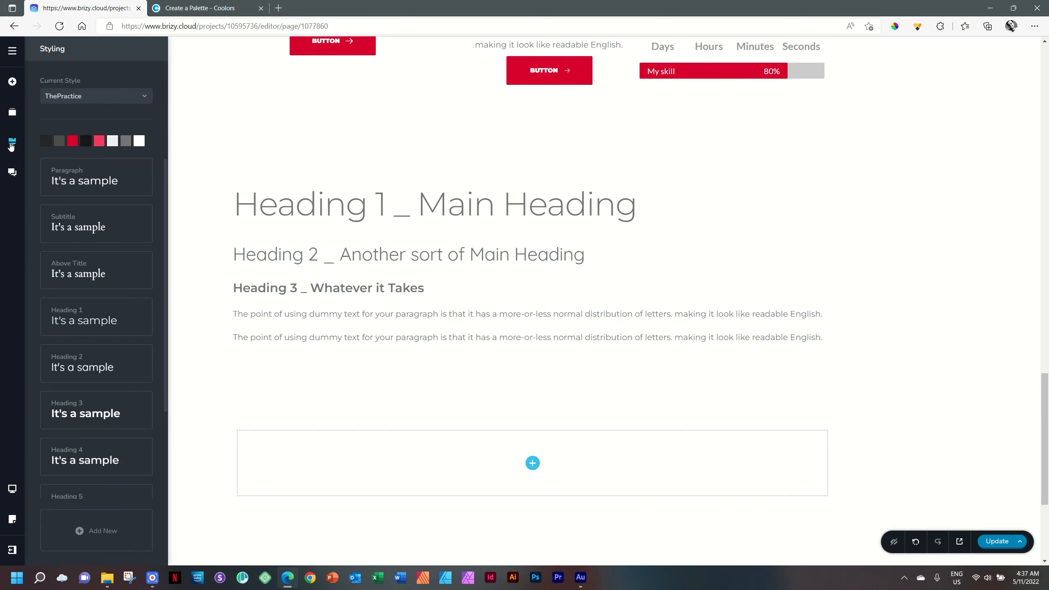
pyautogui.click(75, 190)
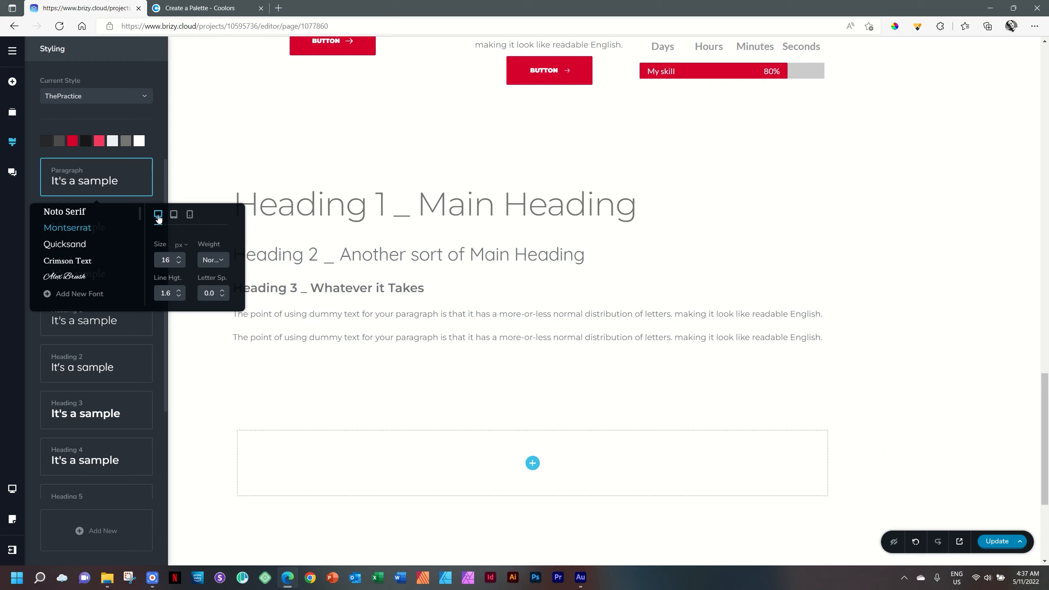
pyautogui.click(173, 214)
pyautogui.click(189, 215)
pyautogui.click(161, 221)
pyautogui.click(174, 215)
pyautogui.click(190, 214)
pyautogui.click(174, 216)
pyautogui.click(158, 214)
pyautogui.click(173, 218)
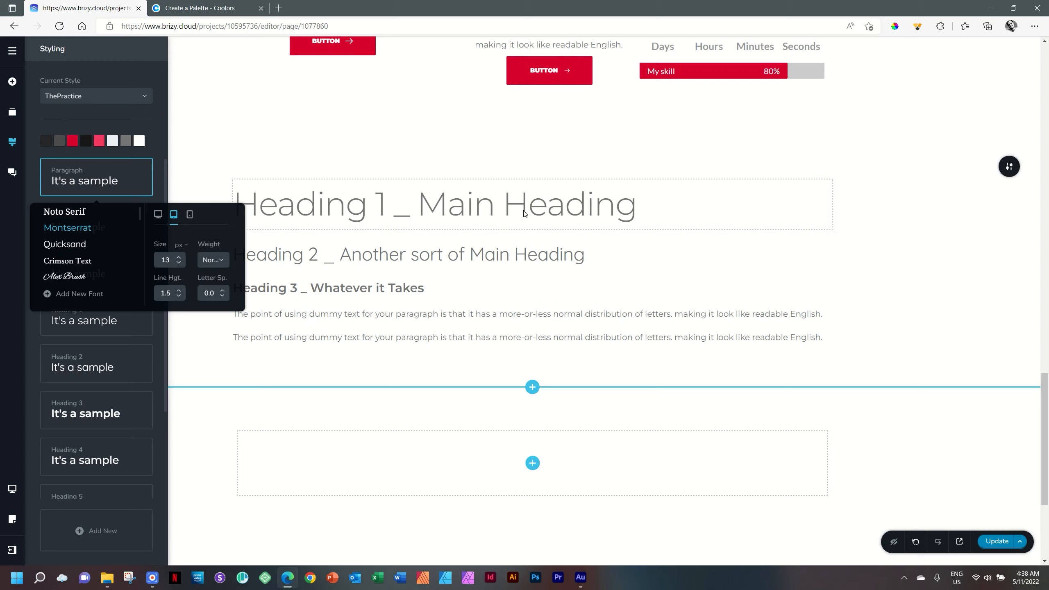
# Switch the page to Tablet view and open the global Paragraph style's typography settings
pyautogui.click(12, 490)
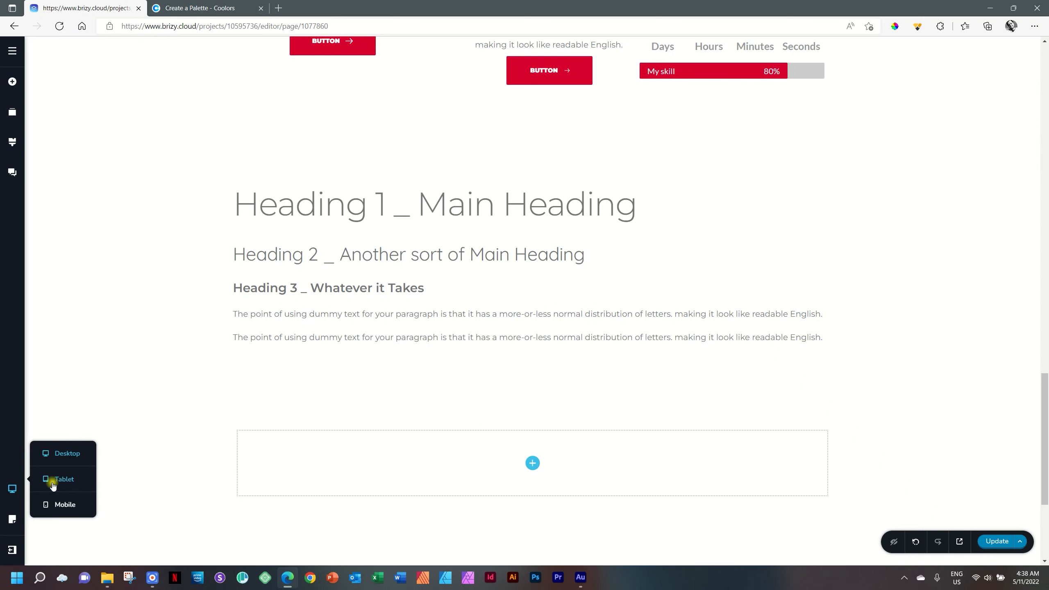
pyautogui.click(51, 479)
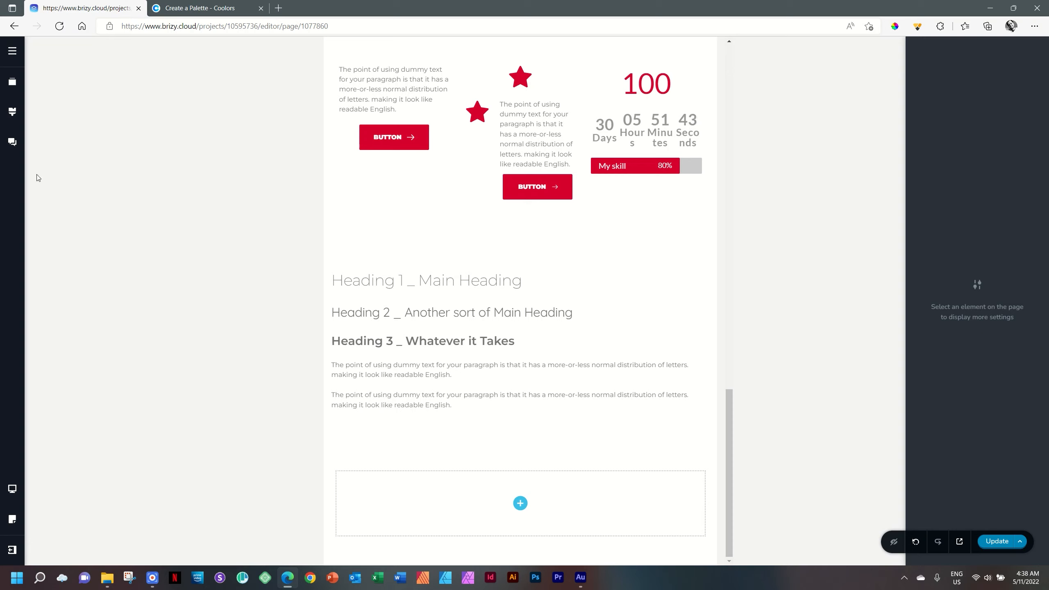
pyautogui.click(9, 115)
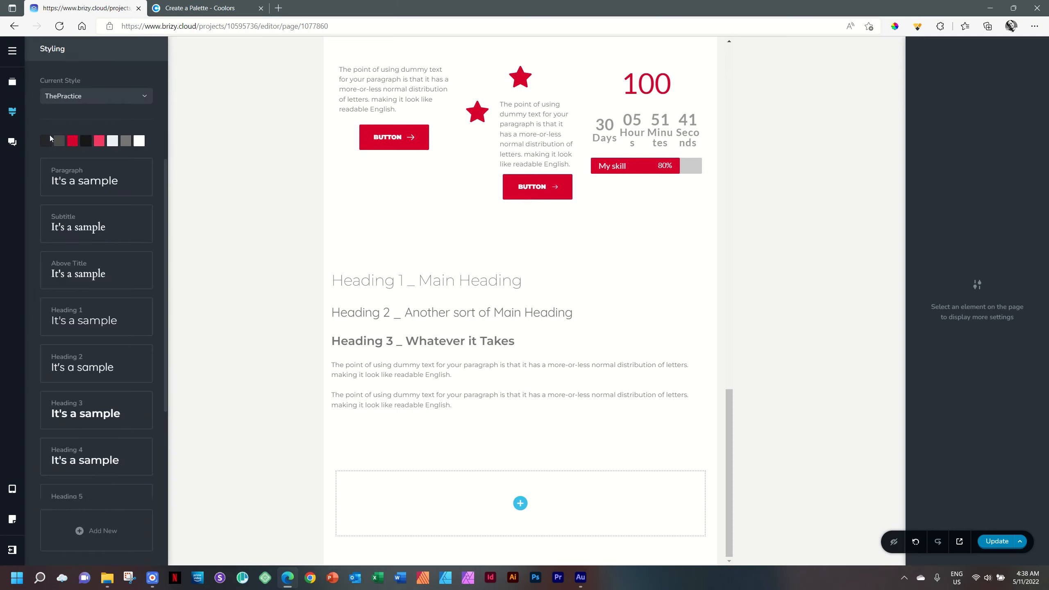
pyautogui.click(87, 184)
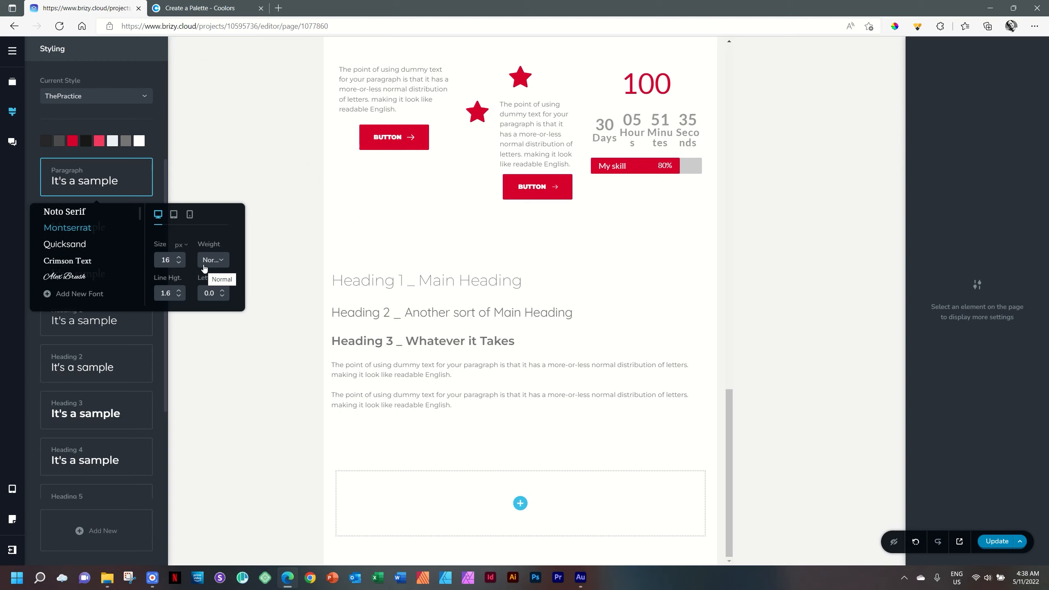
# Try lowering and raising the Paragraph style's desktop font size while the page is in Tablet view
pyautogui.click(180, 264)
pyautogui.click(180, 264)
pyautogui.click(180, 257)
pyautogui.click(180, 257)
pyautogui.click(179, 258)
pyautogui.click(179, 258)
# Raise the Paragraph style's tablet font size to 16 px and step it back down
pyautogui.click(174, 215)
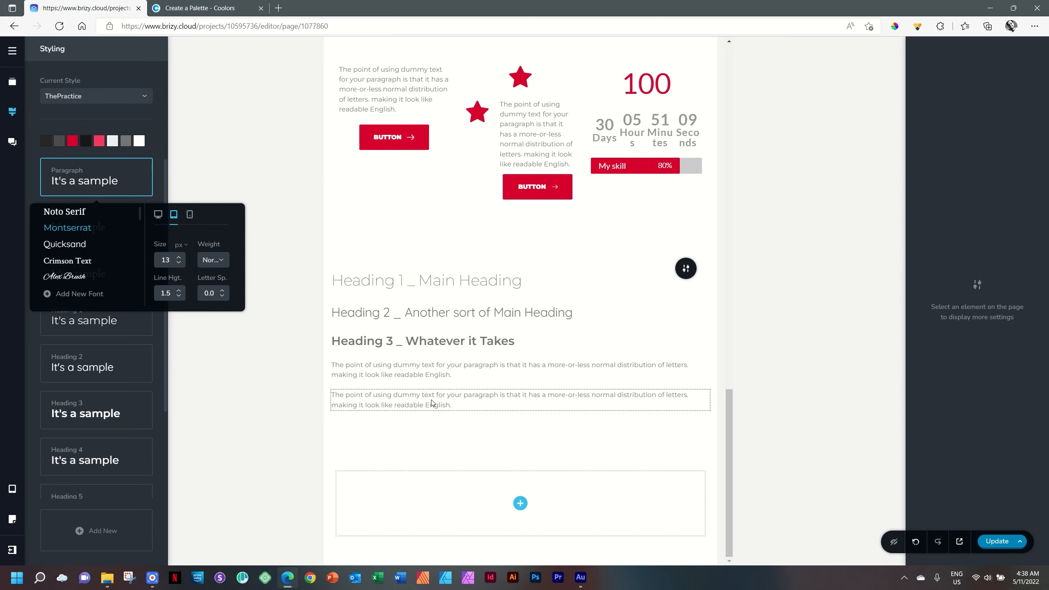
pyautogui.click(177, 257)
pyautogui.click(178, 257)
pyautogui.click(178, 257)
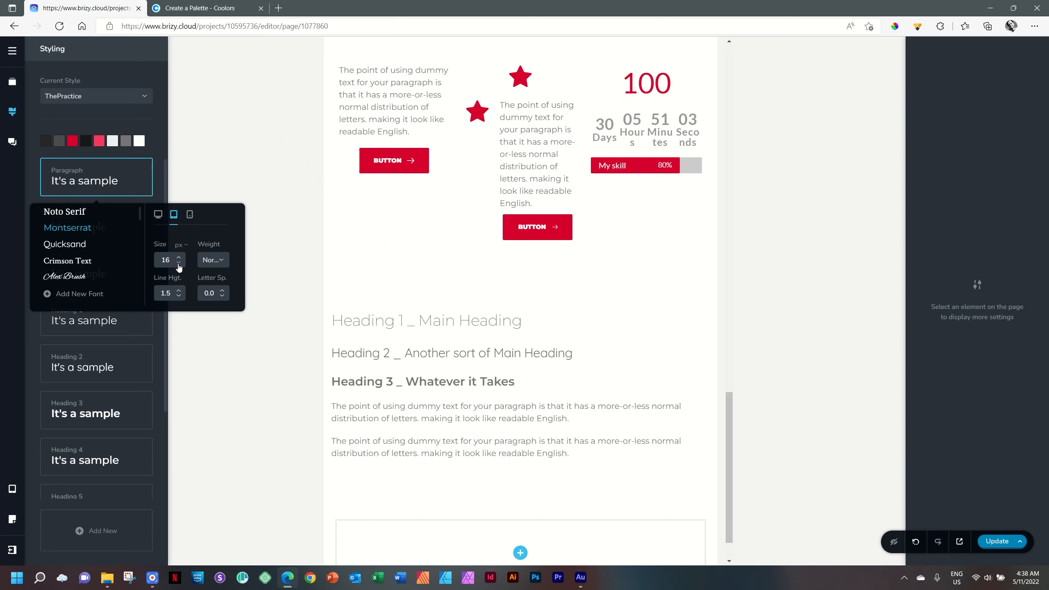
pyautogui.click(178, 265)
pyautogui.click(178, 265)
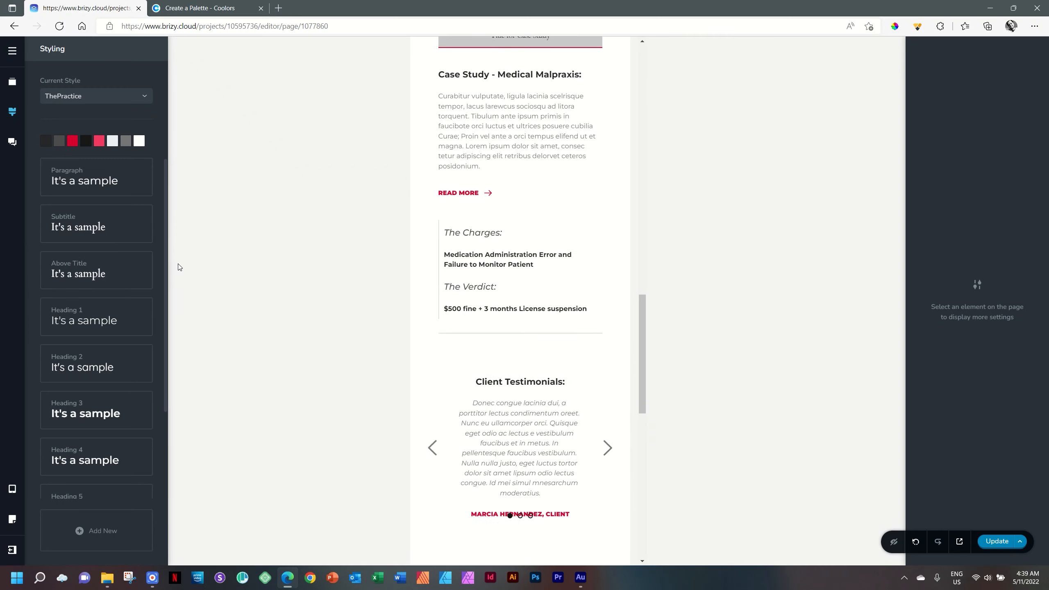
# Raise the global Paragraph style's mobile font size to 15 px and check the sample paragraphs at the page's end
pyautogui.moveTo(642, 331); pyautogui.dragTo(655, 494)
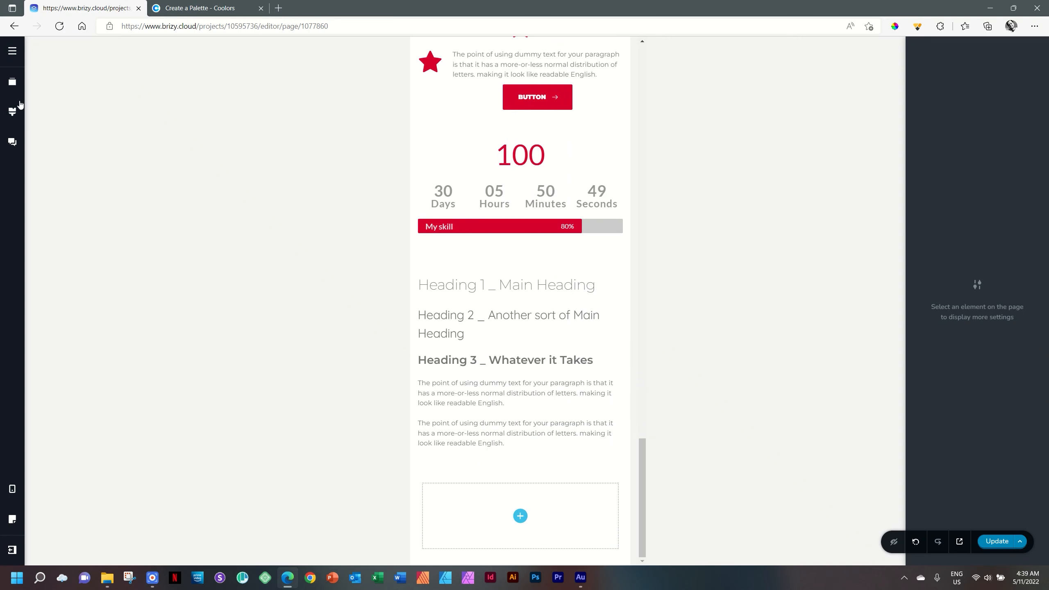
pyautogui.click(13, 111)
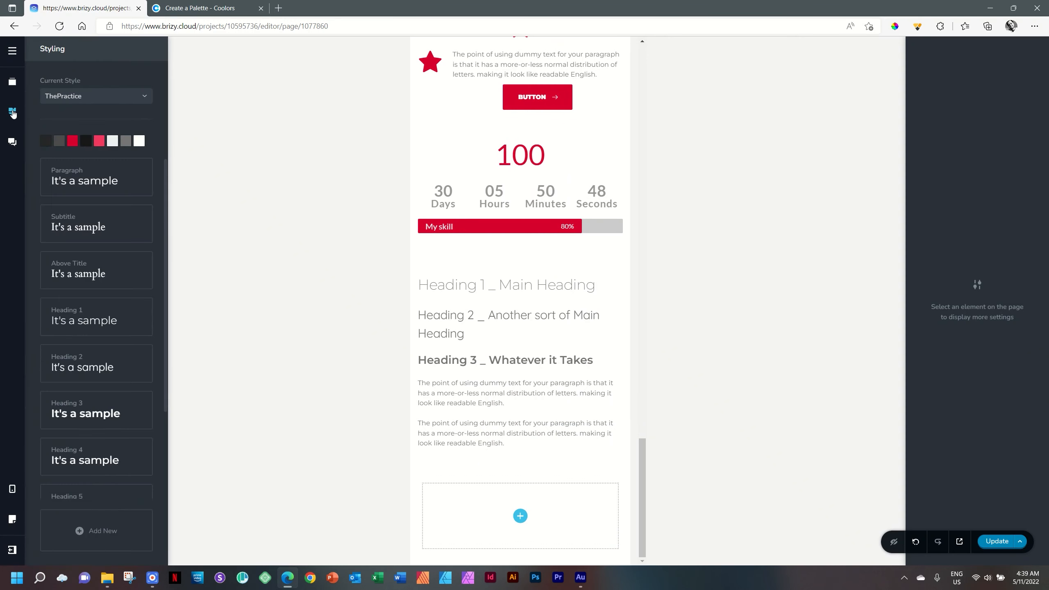
pyautogui.click(82, 184)
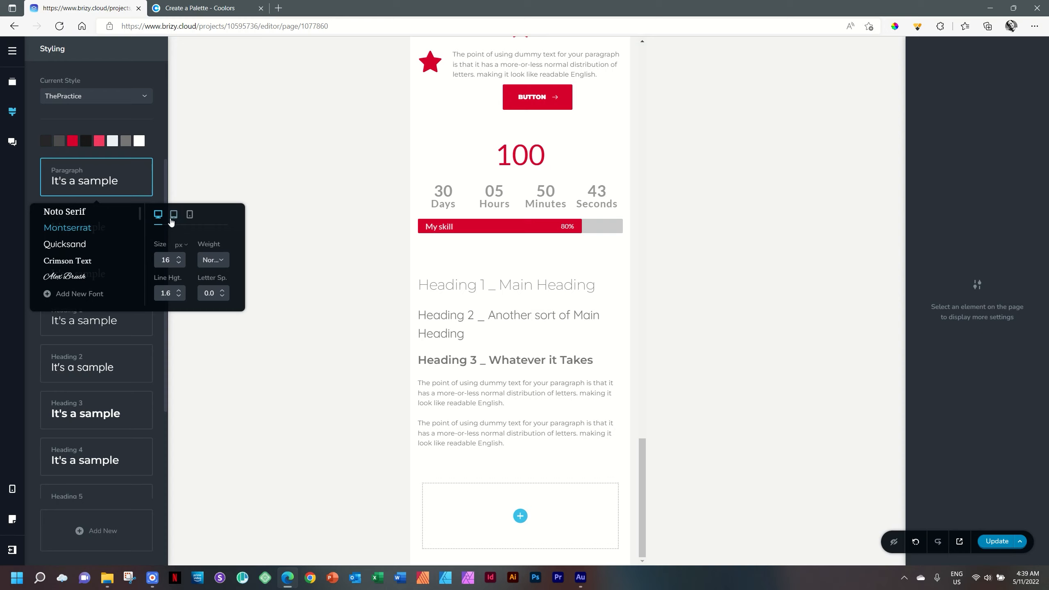
pyautogui.click(189, 217)
pyautogui.click(179, 257)
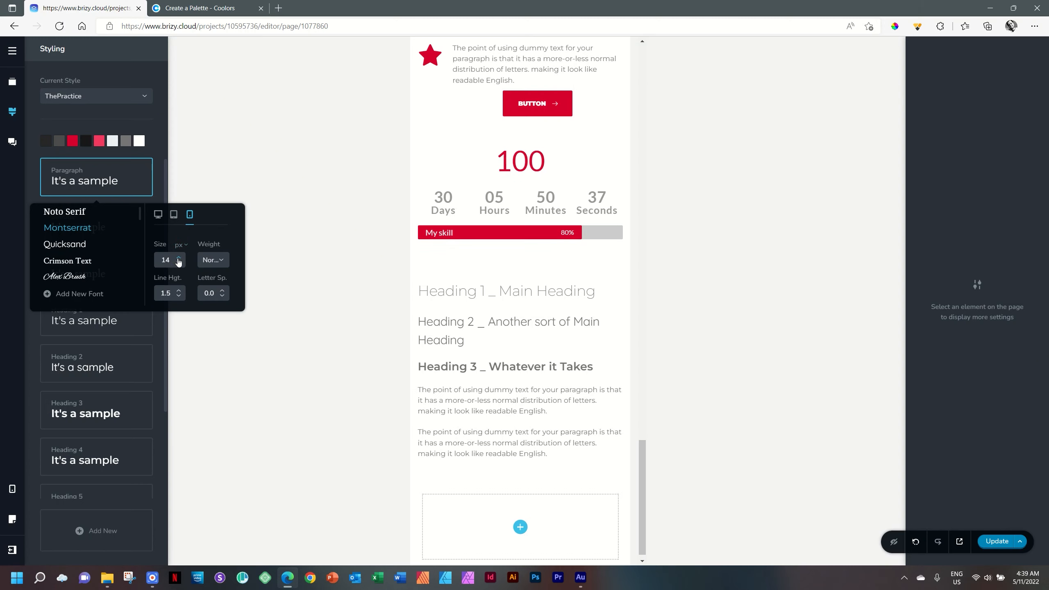
pyautogui.click(178, 258)
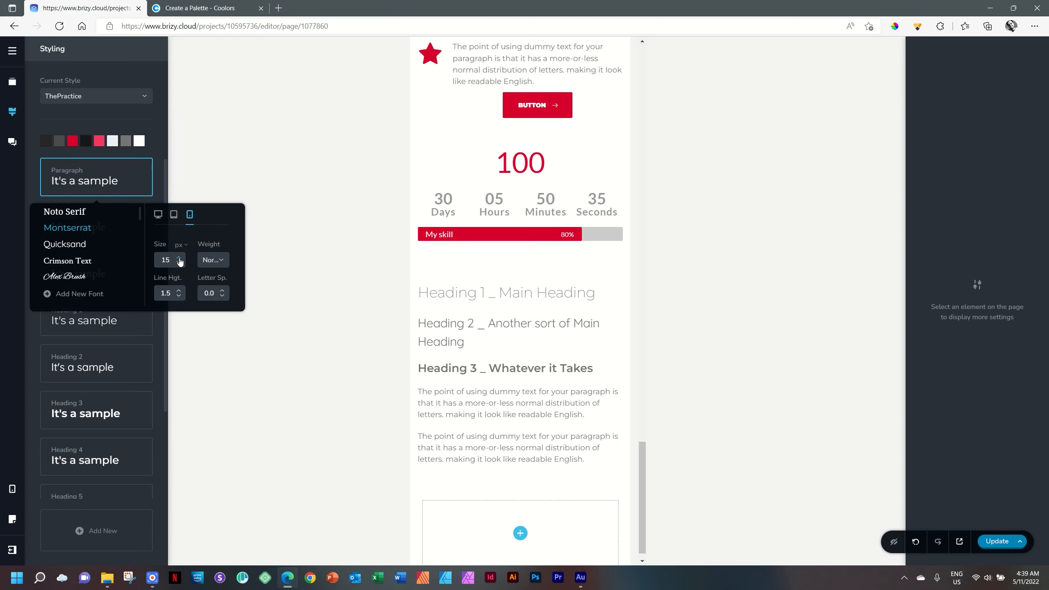
pyautogui.click(642, 458)
pyautogui.moveTo(642, 459); pyautogui.dragTo(642, 464)
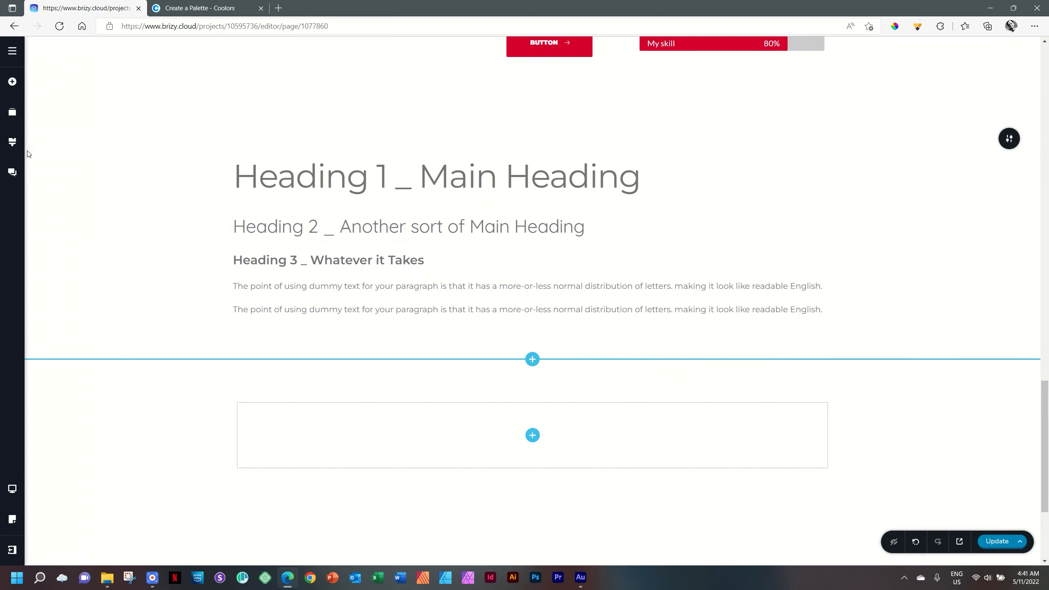
# Set the HTML tag of the "Heading 1 _ Main Heading" text to H2
pyautogui.click(16, 145)
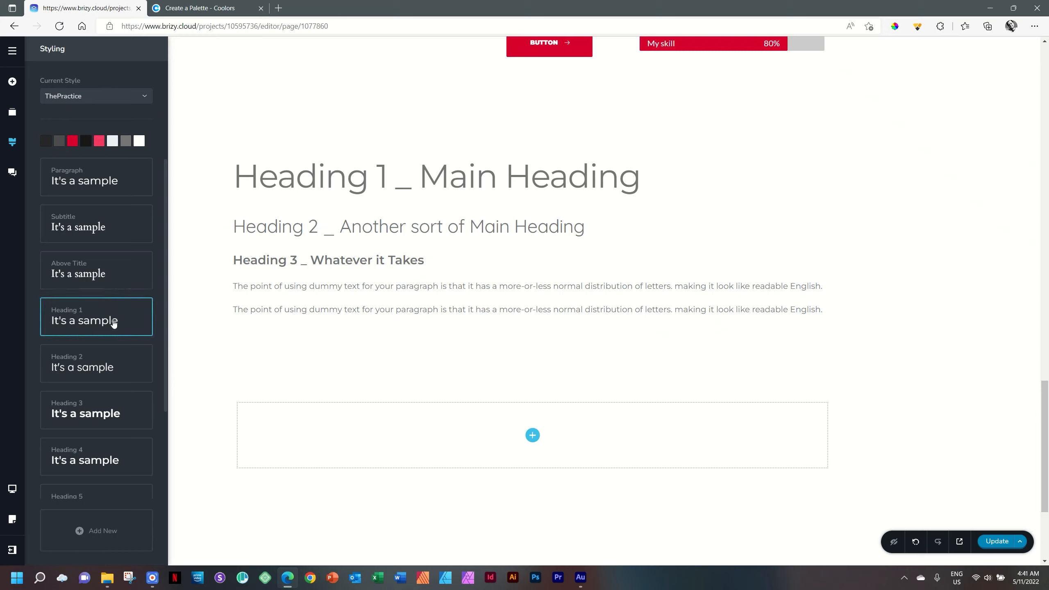
pyautogui.click(448, 180)
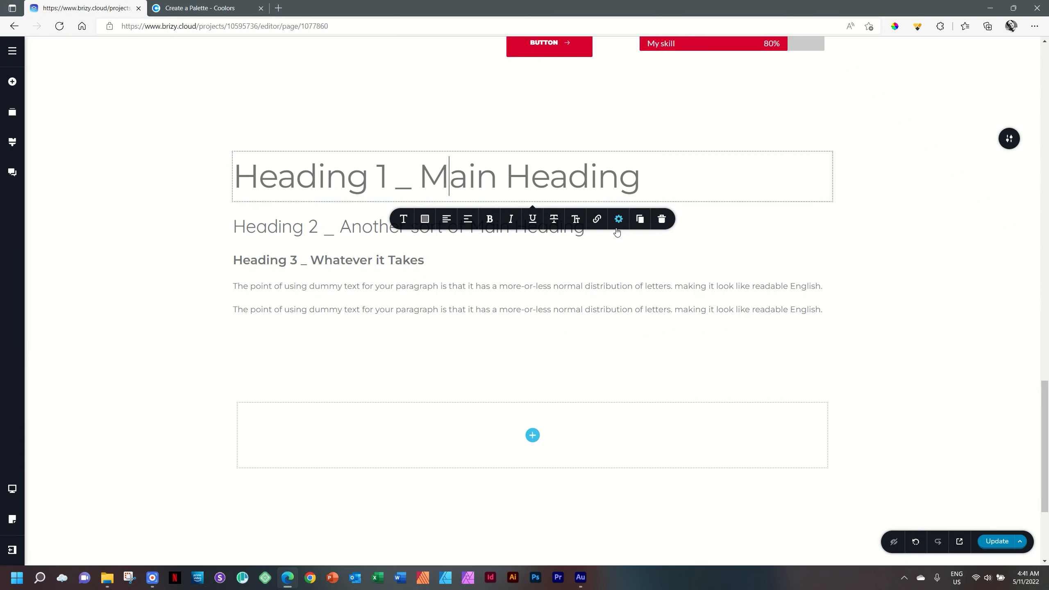
pyautogui.click(619, 219)
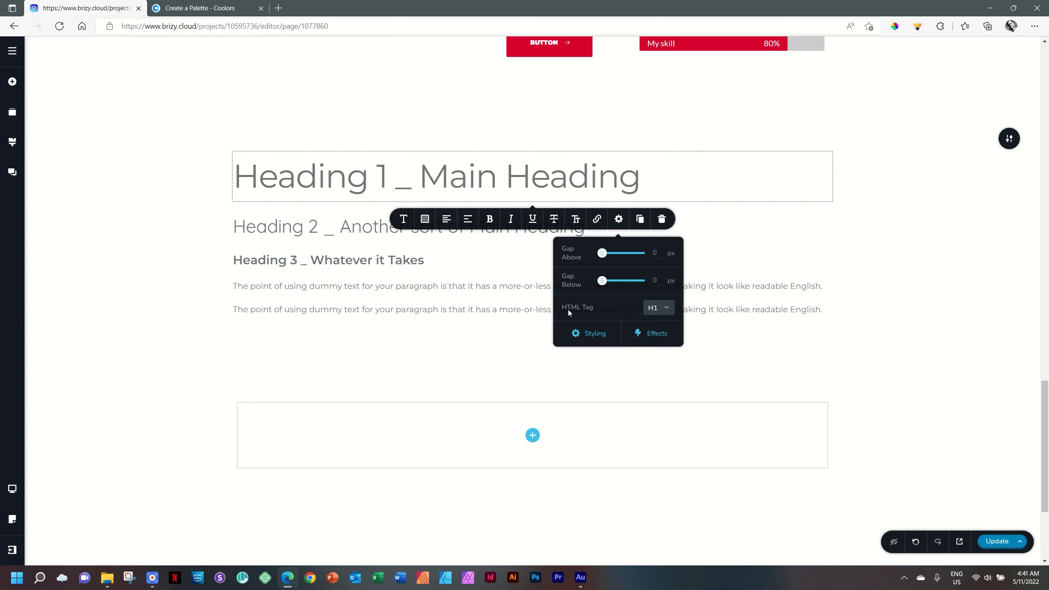
pyautogui.click(666, 310)
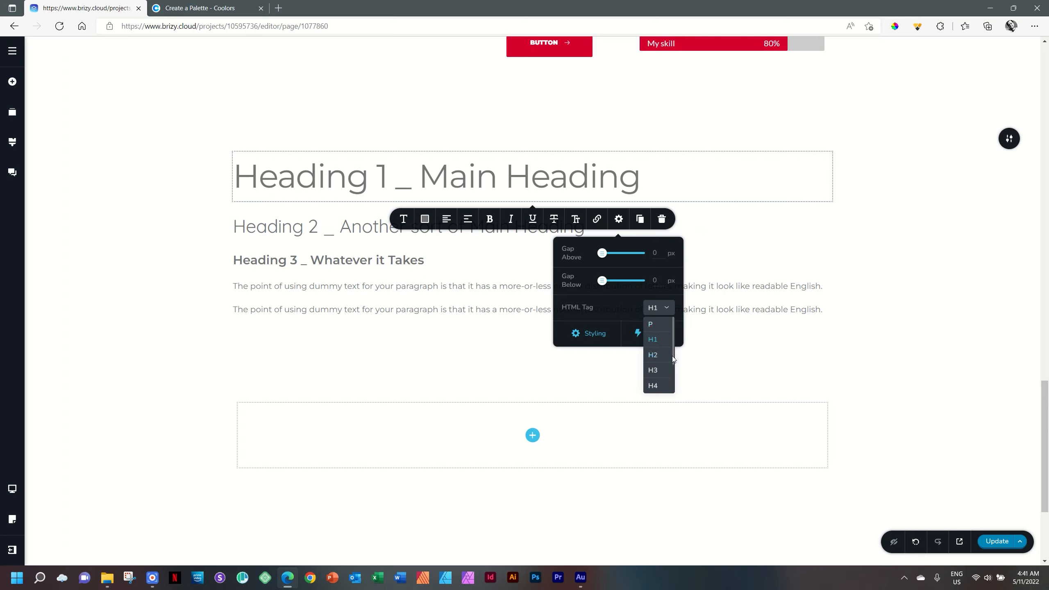
pyautogui.scroll(-1, 672, 358)
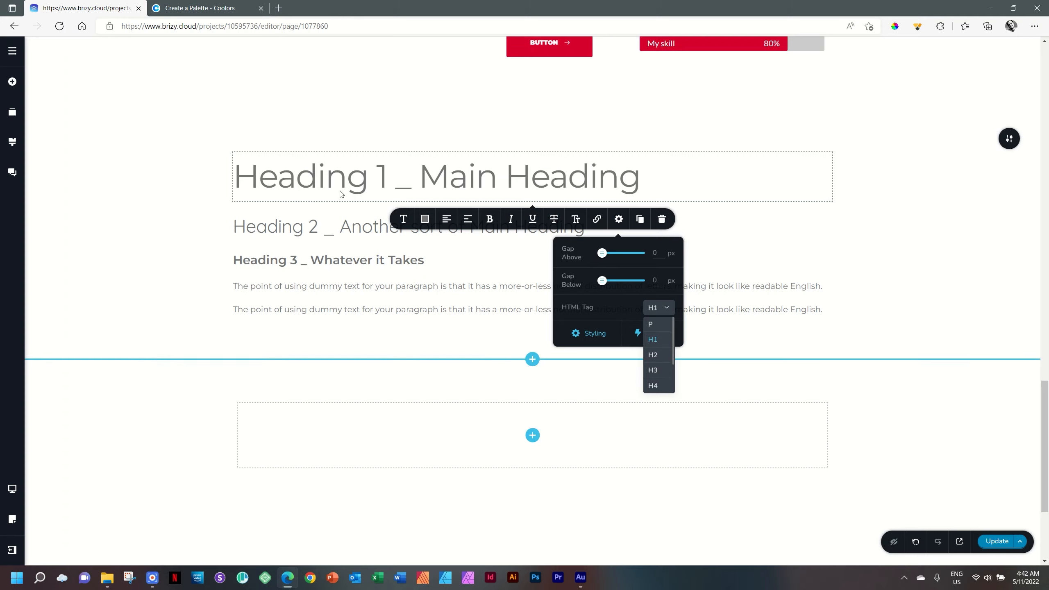
pyautogui.click(653, 355)
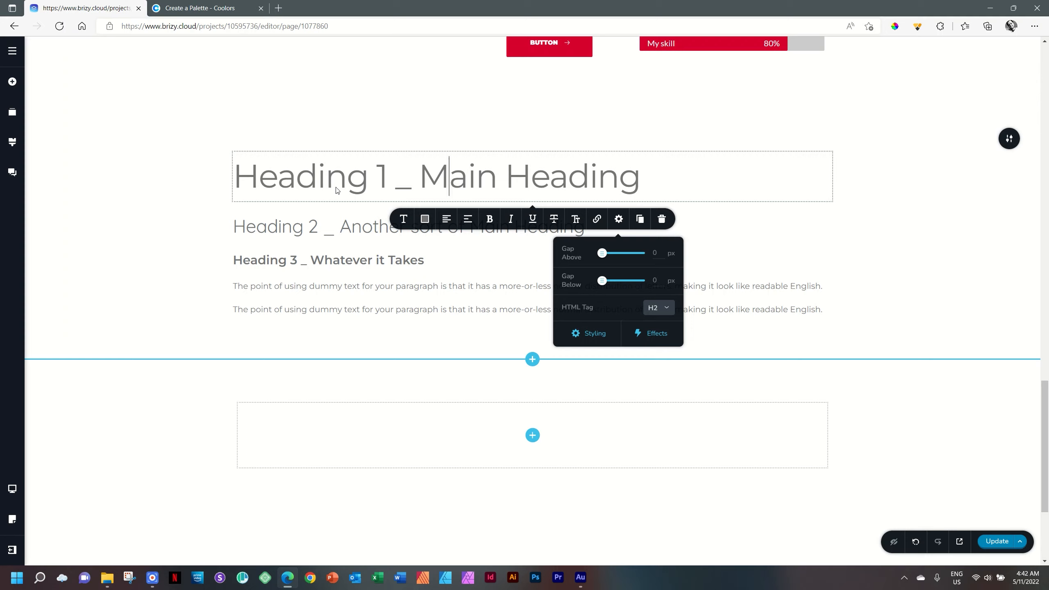
# Reopen the HTML tag choices for the "Heading 1 _ Main Heading" text
pyautogui.click(621, 225)
pyautogui.click(621, 223)
pyautogui.click(655, 312)
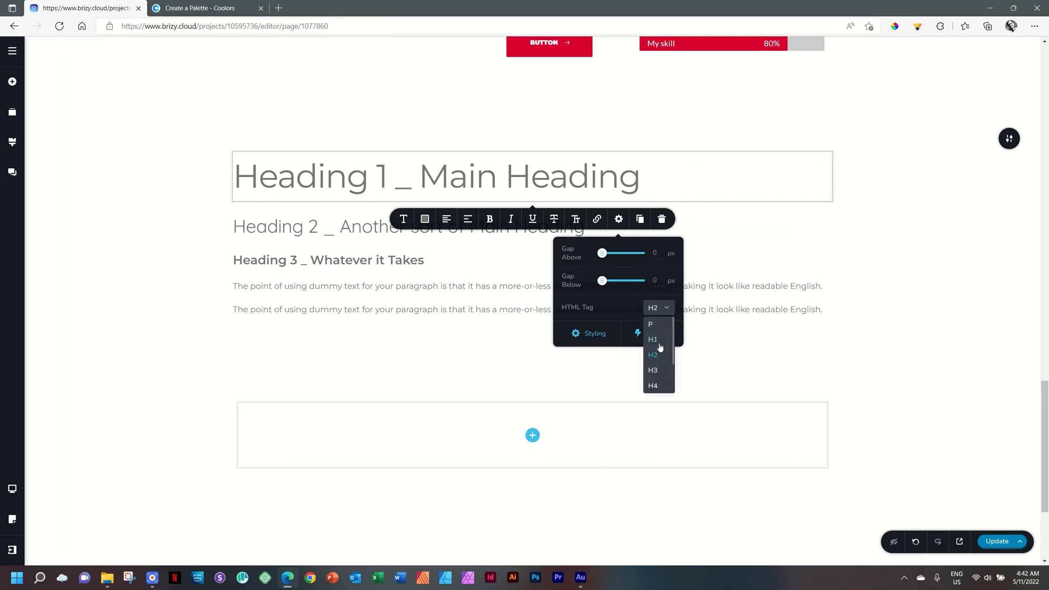